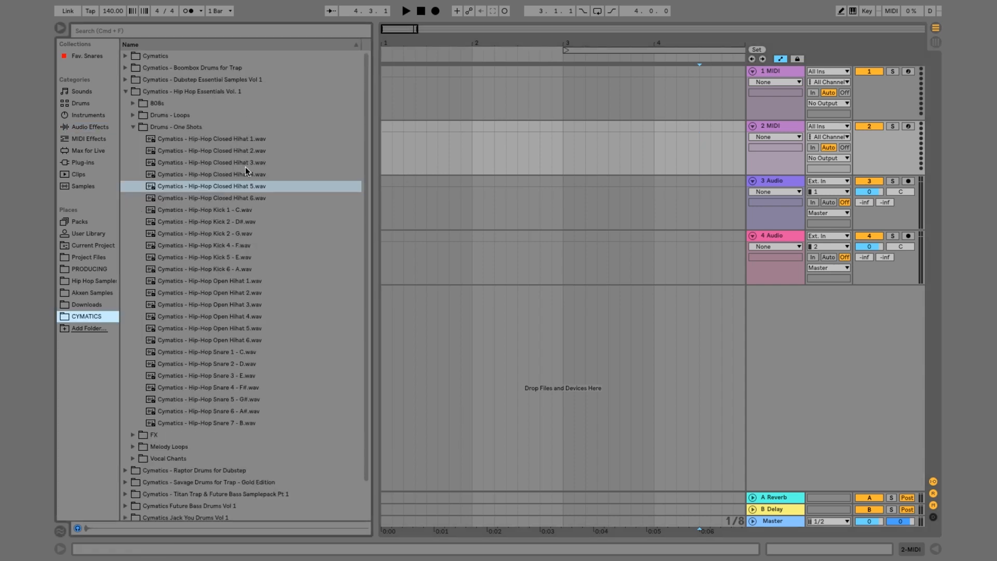
Audition the closed hi-hat one-shots and load Cymatics - Hip-Hop Closed Hihat 4.wav as the instrument on the second MIDI track
left_click(242, 137)
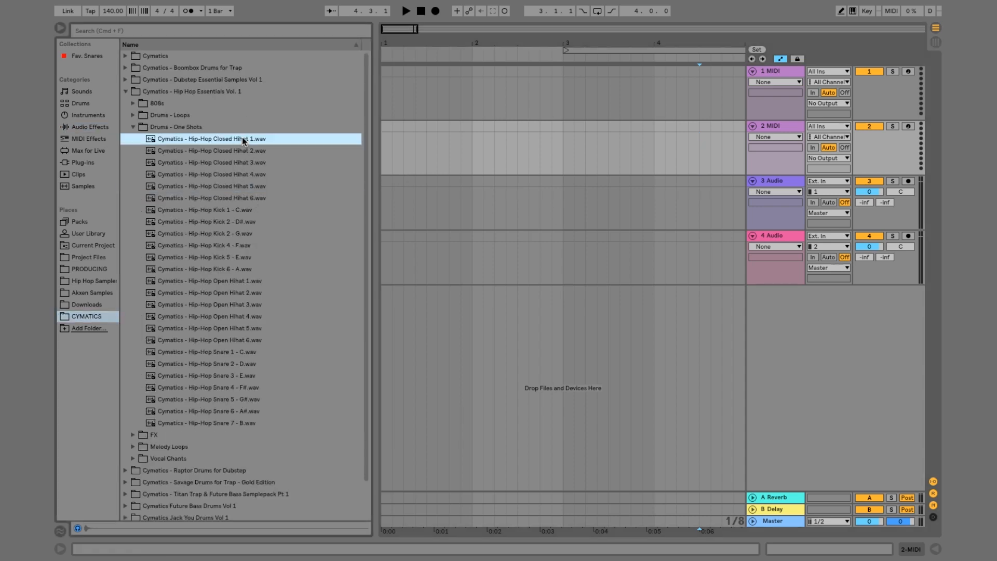
key("Down")
key("Down")
key("Down")
key("Down")
key("Down")
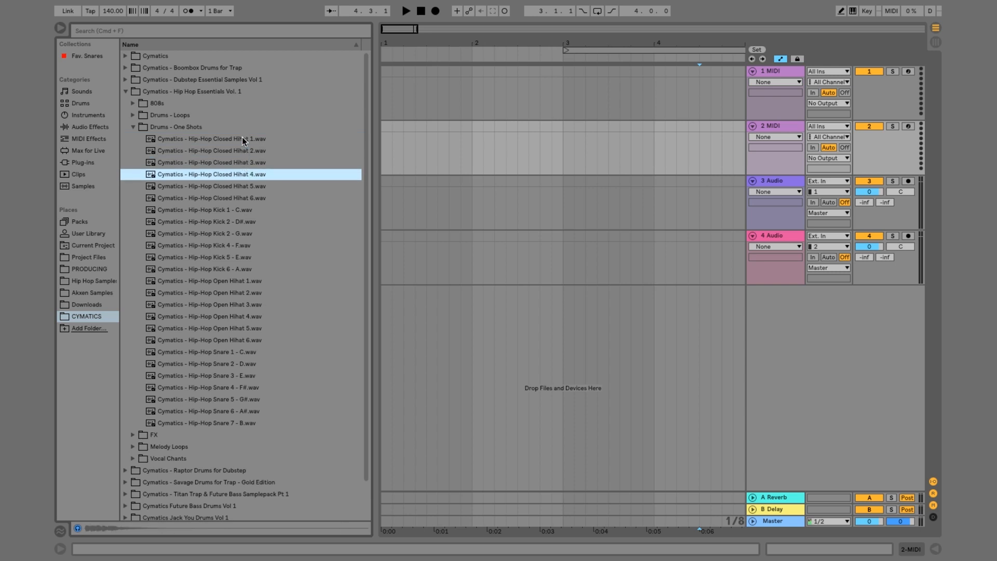
left_click(234, 175)
double_click(772, 126)
left_click_drag(230, 176, 323, 501)
Create a four-bar MIDI clip on the hi-hat track from 1.1.1 to 5.1.1
left_click_drag(612, 43, 611, 31)
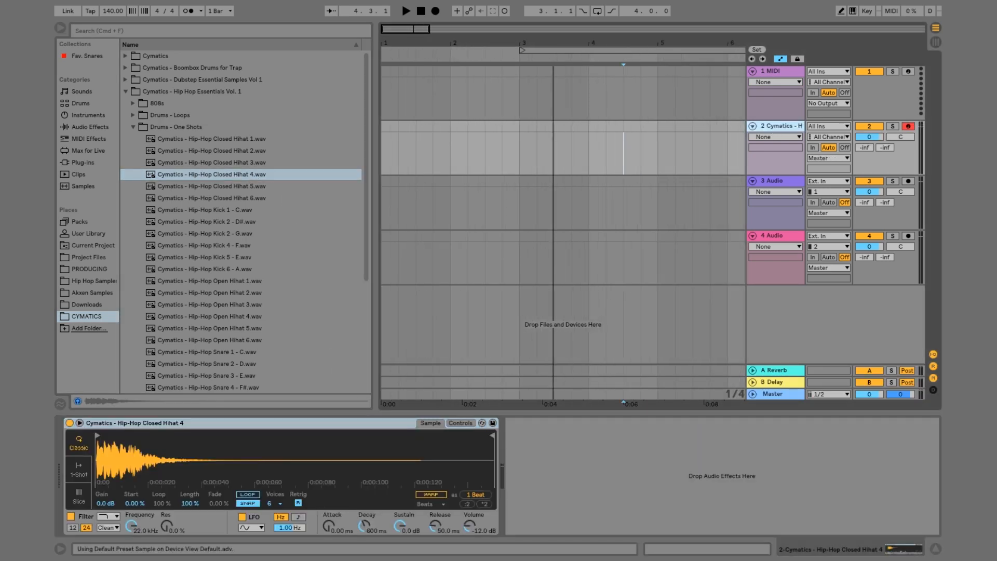
left_click_drag(654, 124, 382, 129)
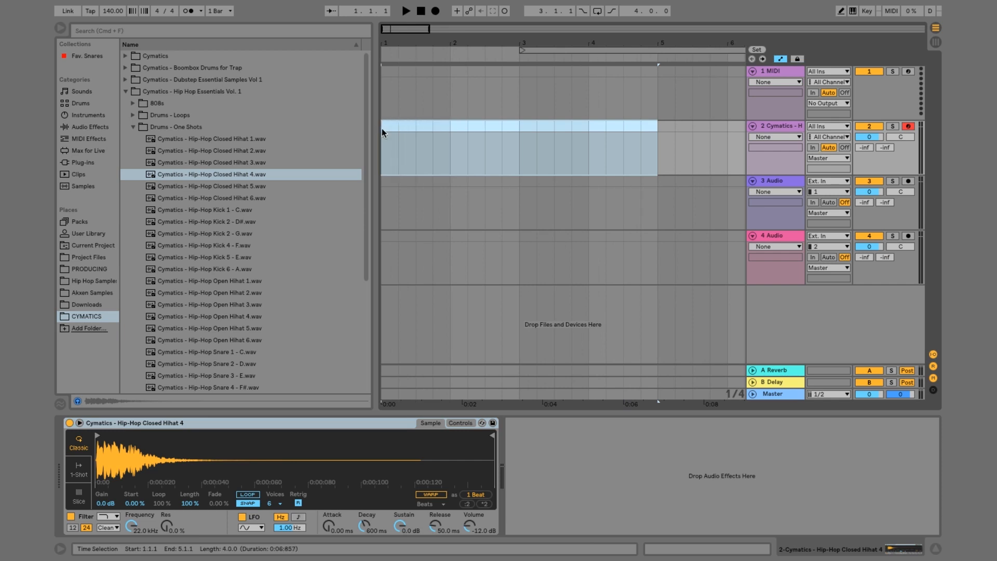
right_click(389, 124)
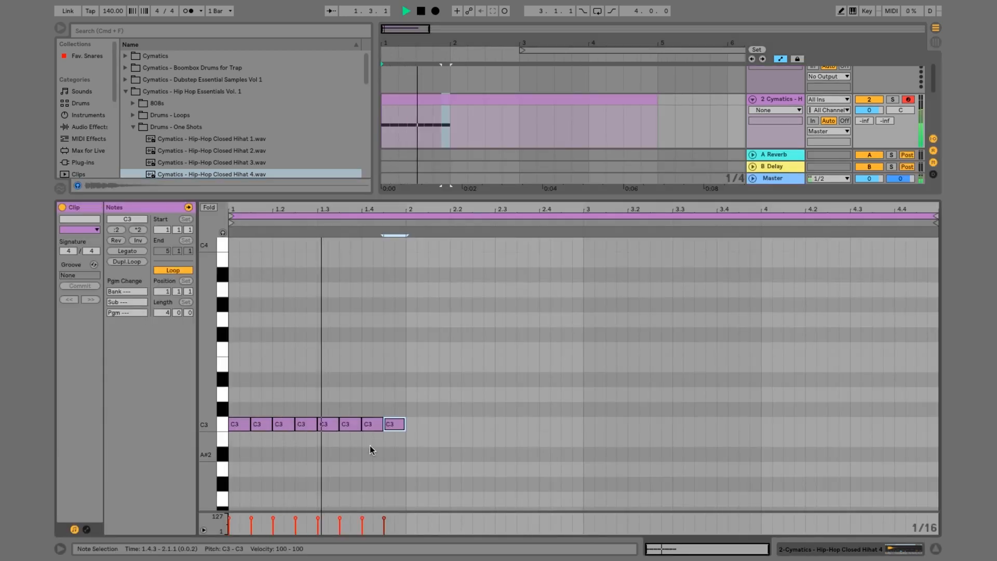
Duplicate the first bar of C3 notes three times to fill the four-bar clip and play the pattern
key("space")
left_click_drag(403, 460, 156, 318)
key("super+d")
key("super+d")
key("super+d")
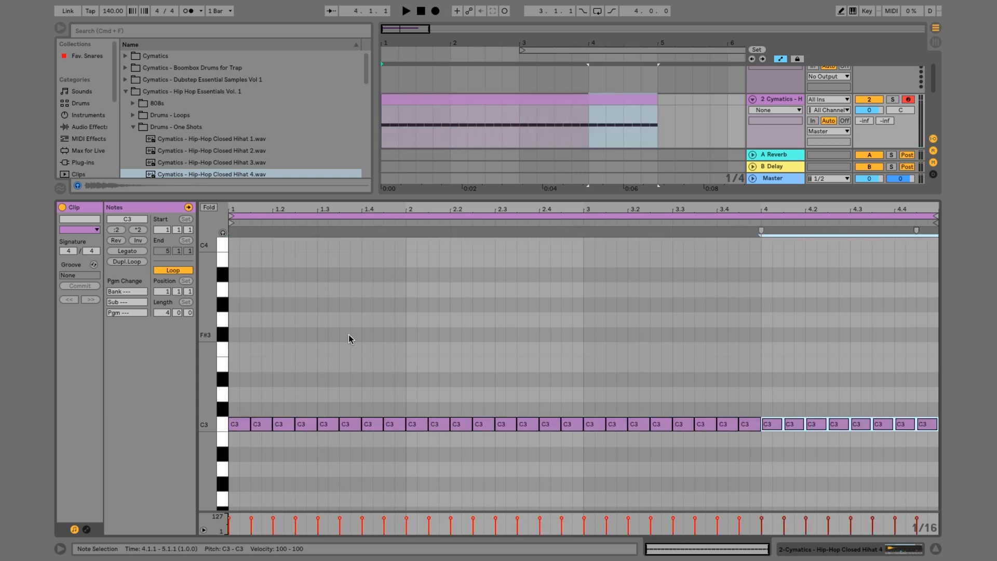
key("space")
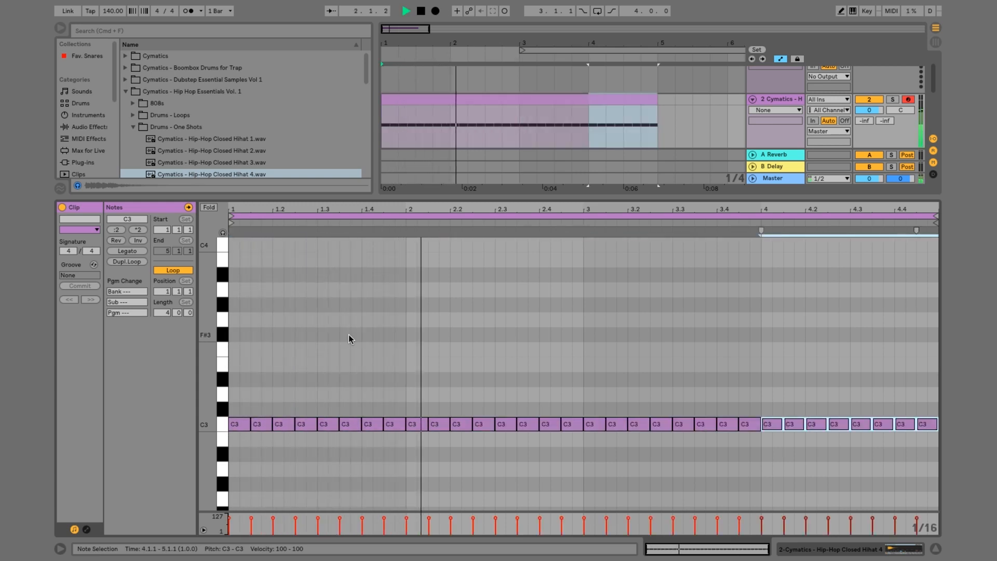
key("space")
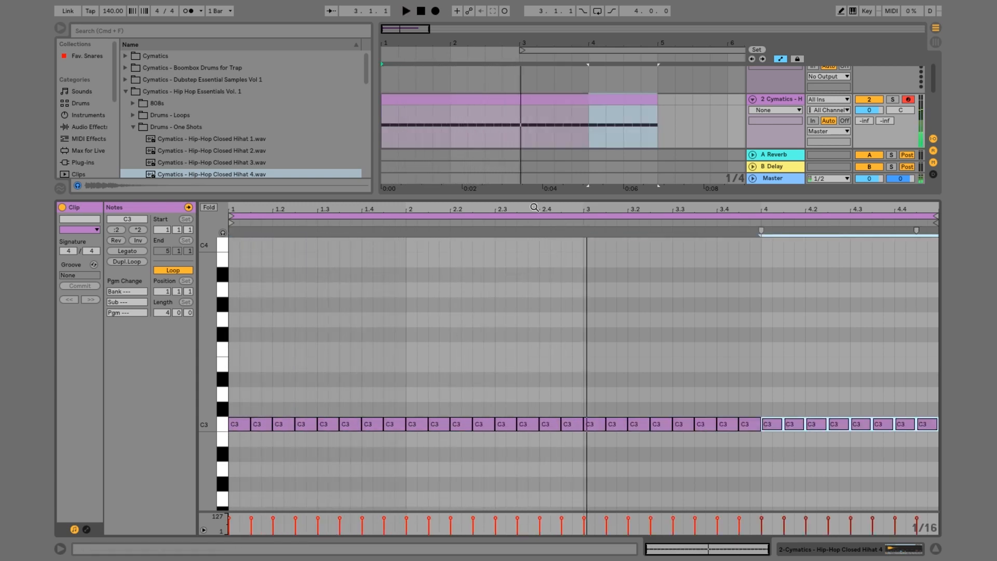
Add an EQ Eight after the Closed Hihat 4 instrument in the hi-hat track's device chain
key("super+alt+l")
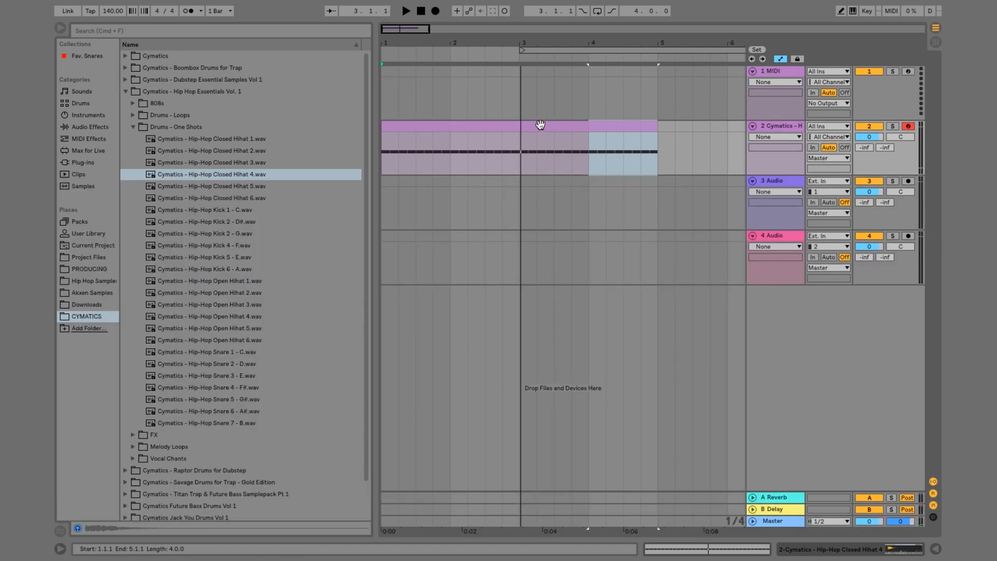
left_click(539, 126)
double_click(774, 129)
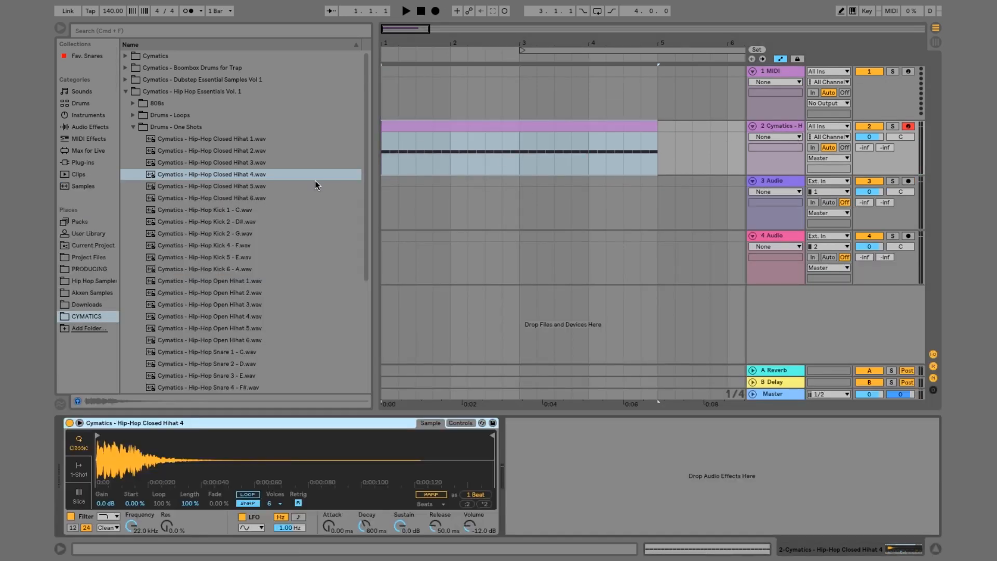
left_click(88, 127)
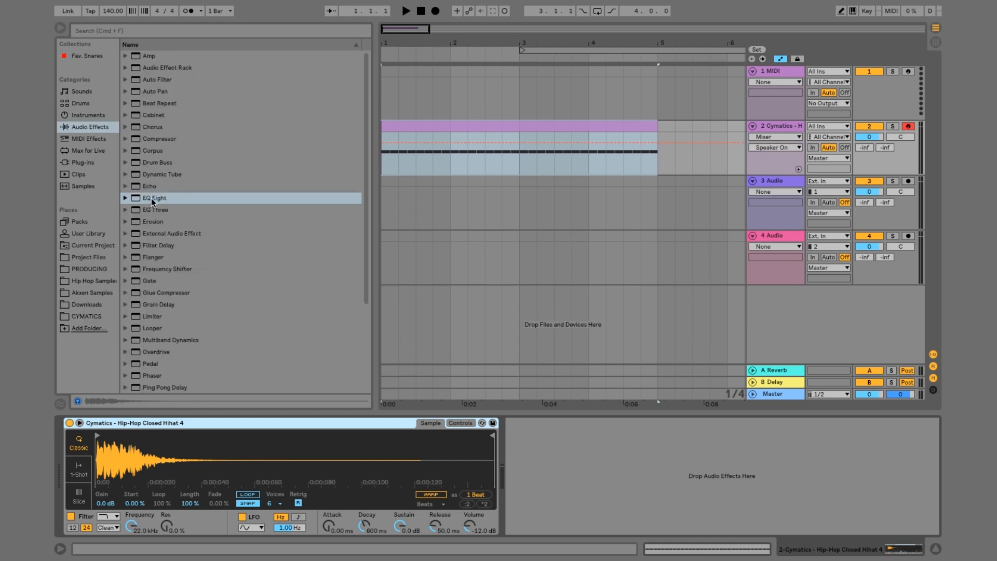
mouse_move(145, 198)
left_mouse_down()
mouse_move(439, 262)
mouse_move(613, 454)
left_mouse_up()
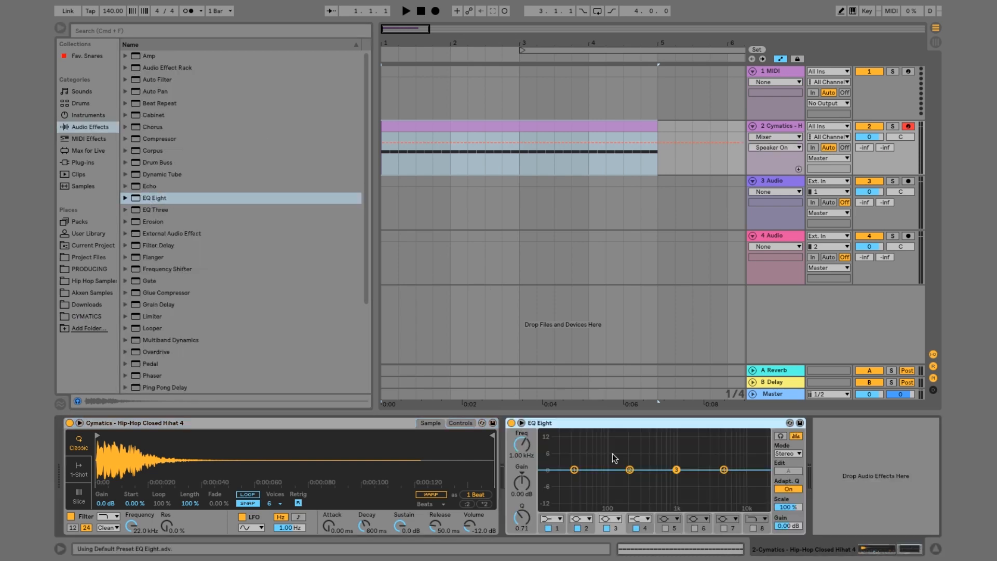
Enable EQ Eight's band 8 as a high-cut filter and show its frequency automation in a new lane
left_click(763, 520)
left_click(755, 510)
left_click(753, 528)
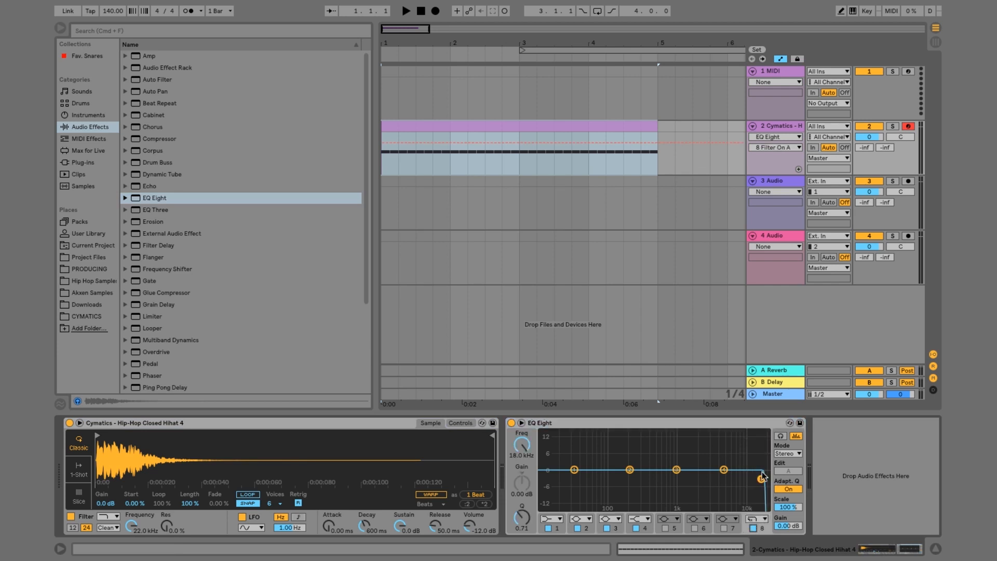
right_click(523, 448)
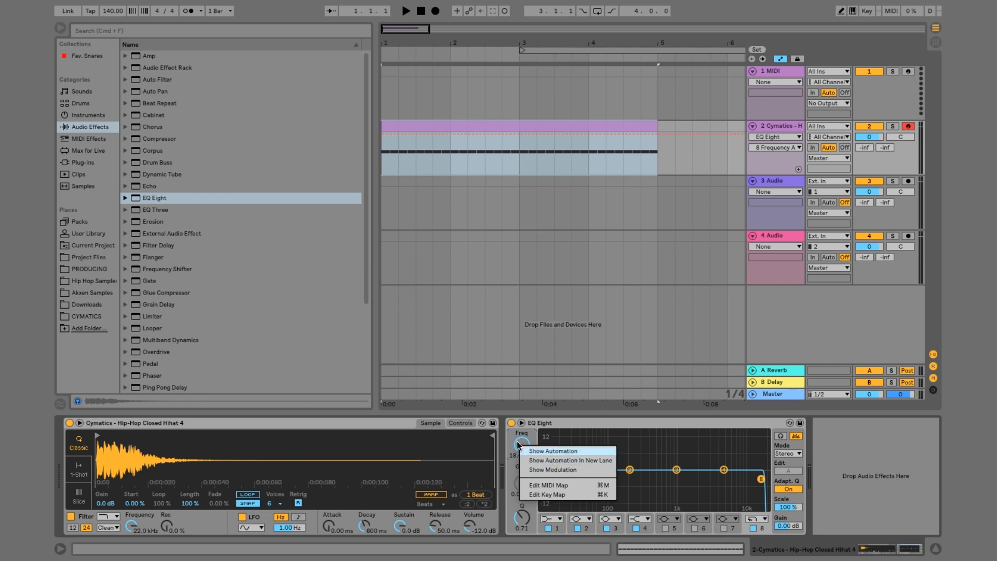
left_click(540, 461)
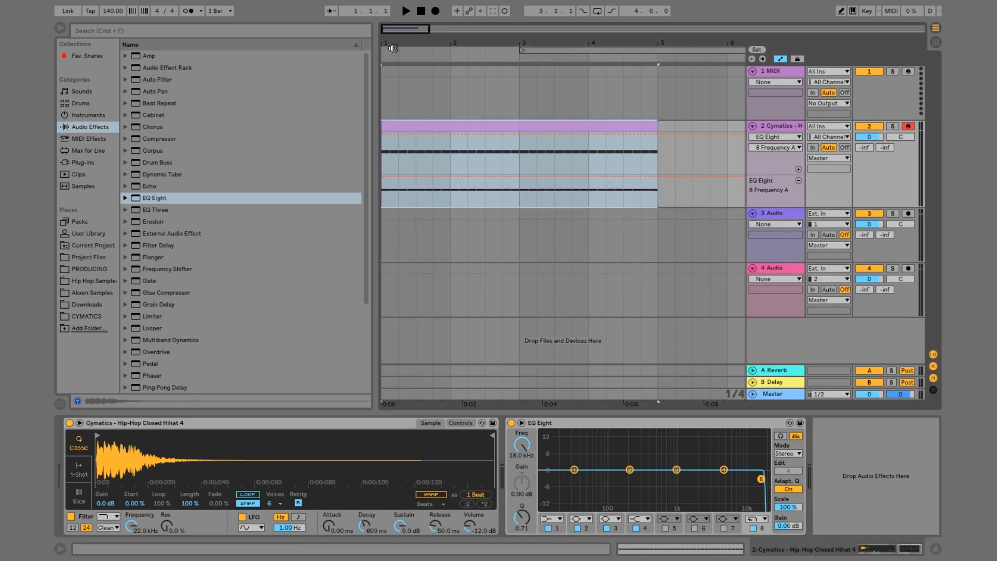
Draw four stepped dips of varying depth on alternate eighth notes in bar 1 of the band 8 frequency automation and play them
left_click_drag(394, 44, 441, 199)
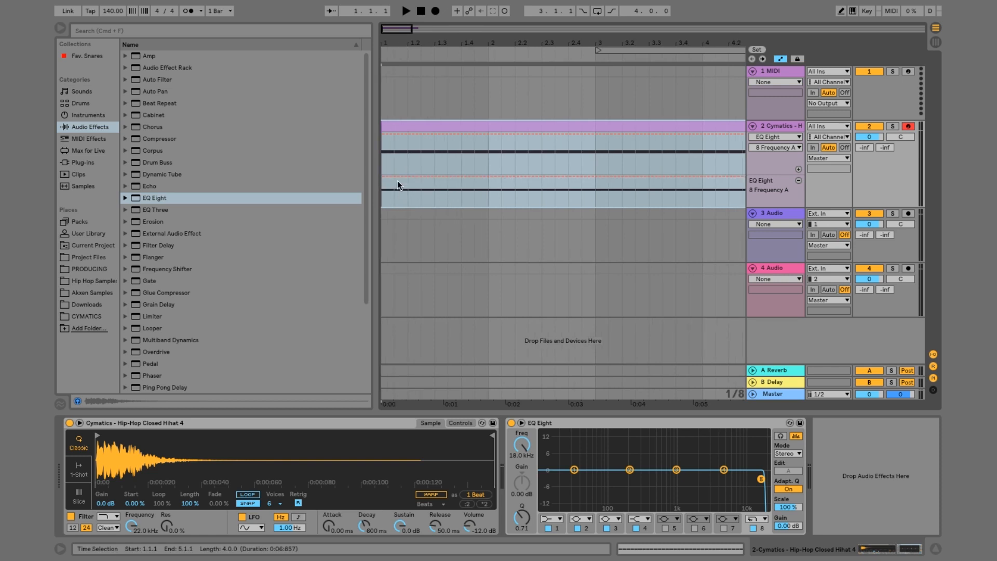
key("b")
left_click_drag(407, 180, 433, 175)
left_click_drag(464, 177, 463, 178)
left_click(485, 179)
key("b")
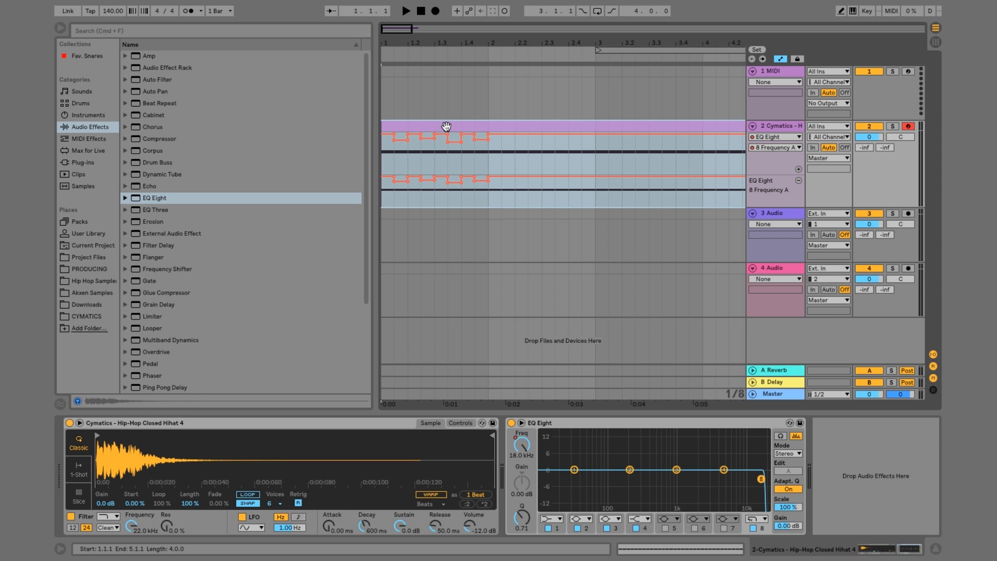
key("space")
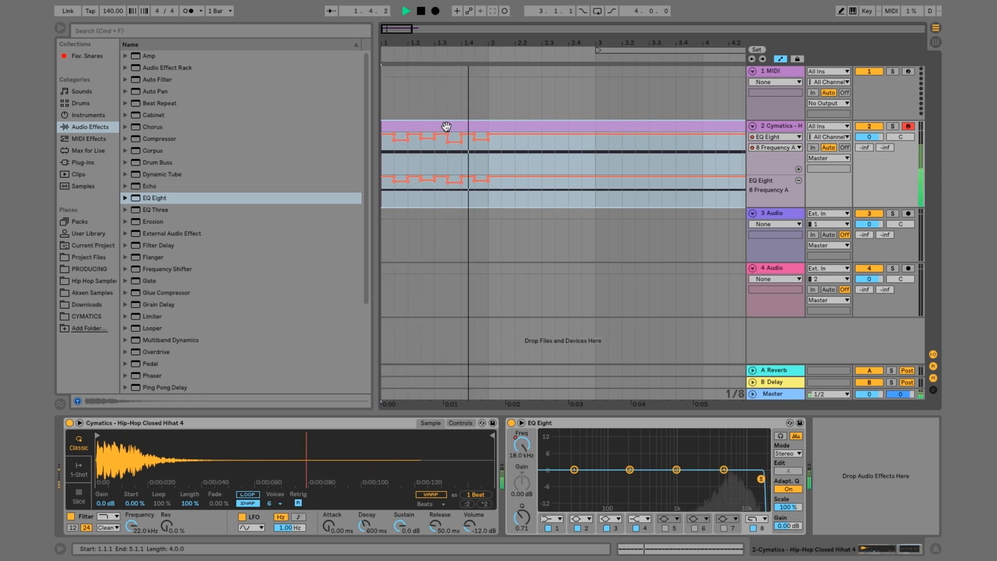
key("space")
Duplicate the first bar of the frequency automation three times to cover the four-bar clip and play the result
left_click_drag(485, 201, 382, 182)
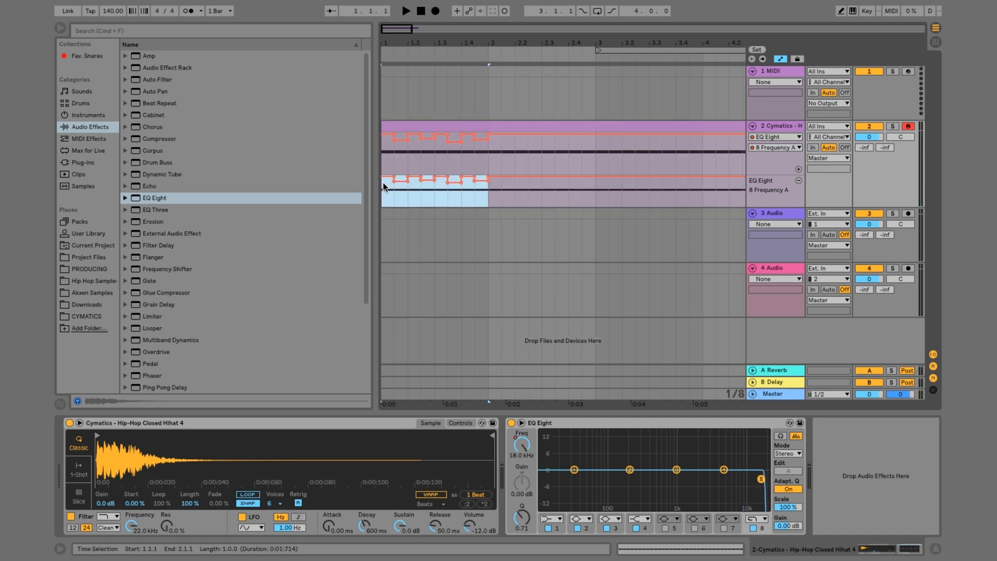
scroll(516, 187, "right", 4)
scroll(517, 187, "left", 4)
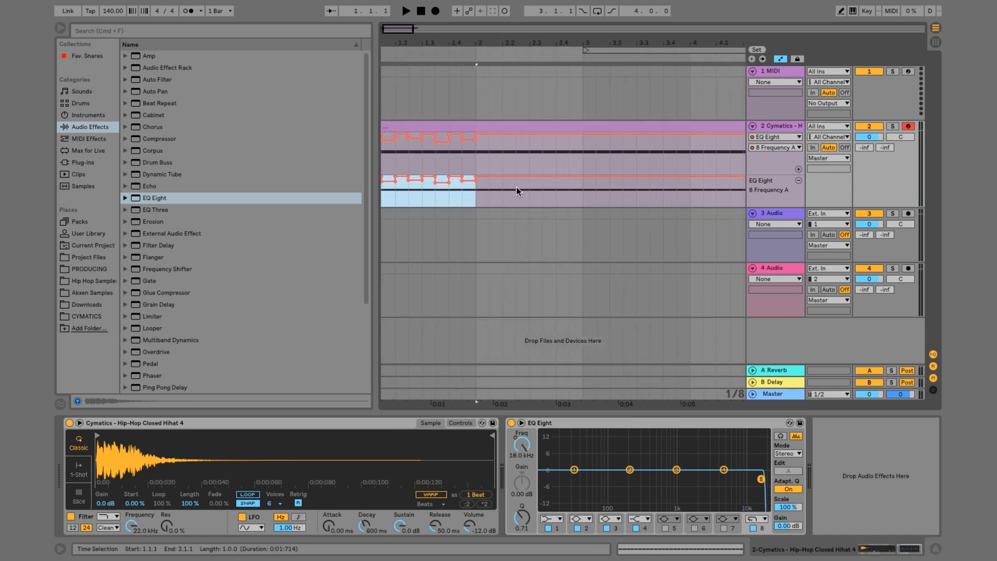
key("super+d")
key("super+d")
key("super+d")
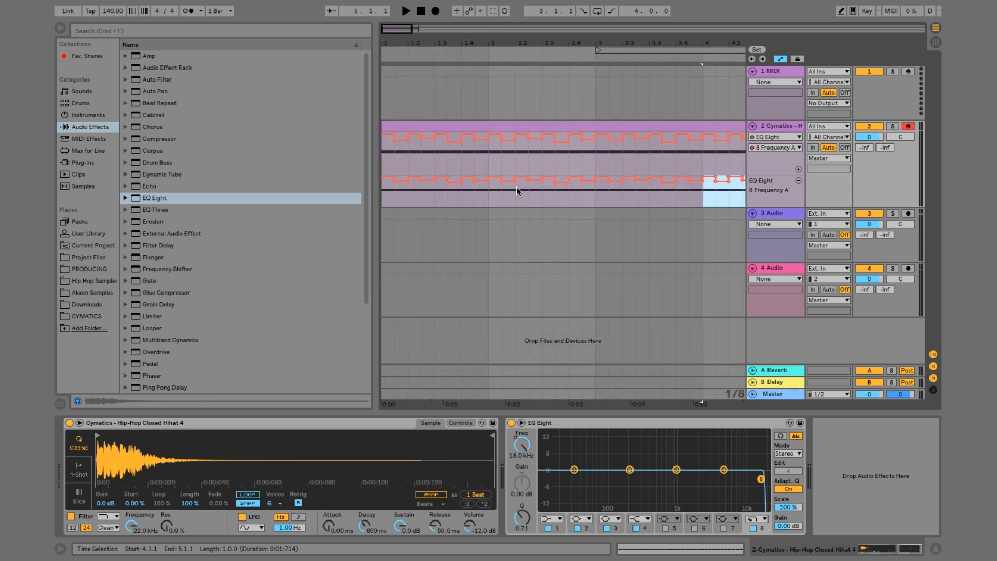
left_click(442, 124)
key("space")
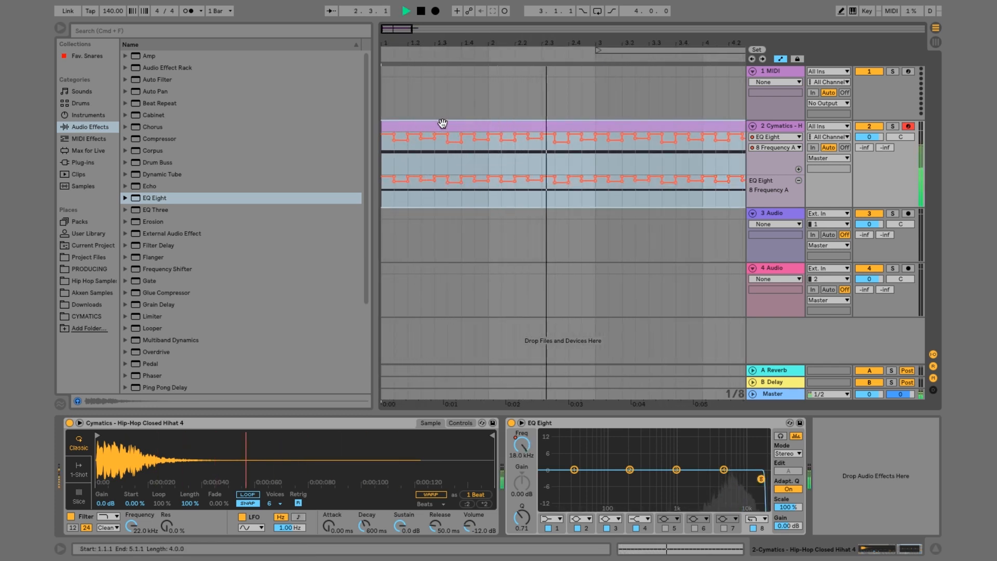
key("space")
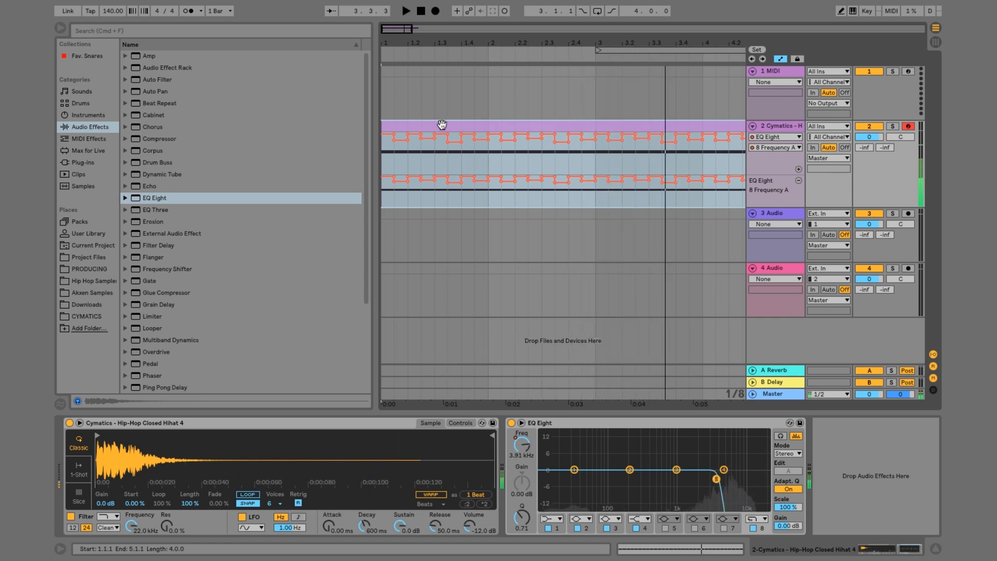
Split the last C3 note at 4.4.3 into two sixteenth notes by shortening and duplicating it, and play from bar 4
double_click(441, 125)
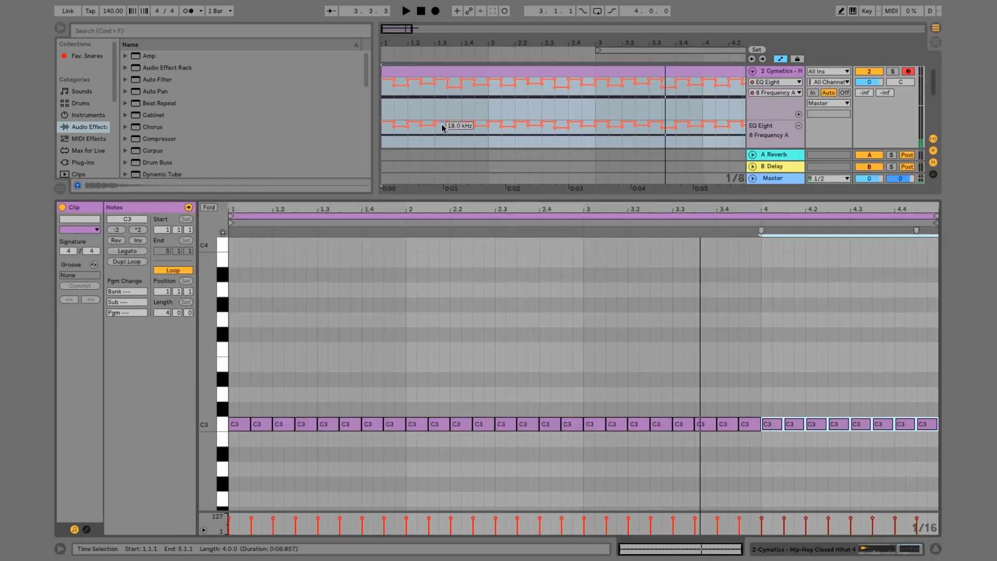
left_click(407, 306)
scroll(406, 311, "down", 5)
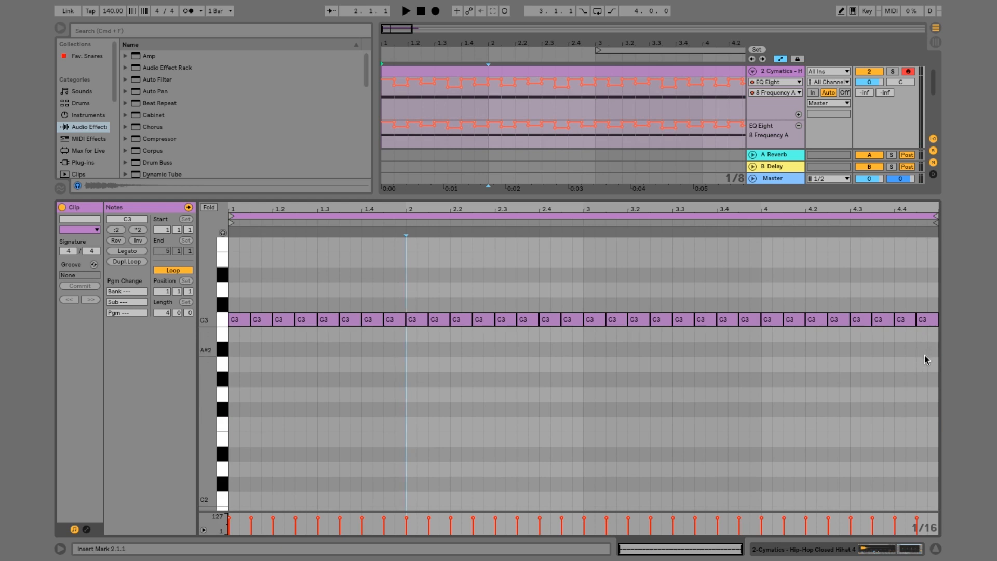
left_click_drag(925, 355, 926, 277)
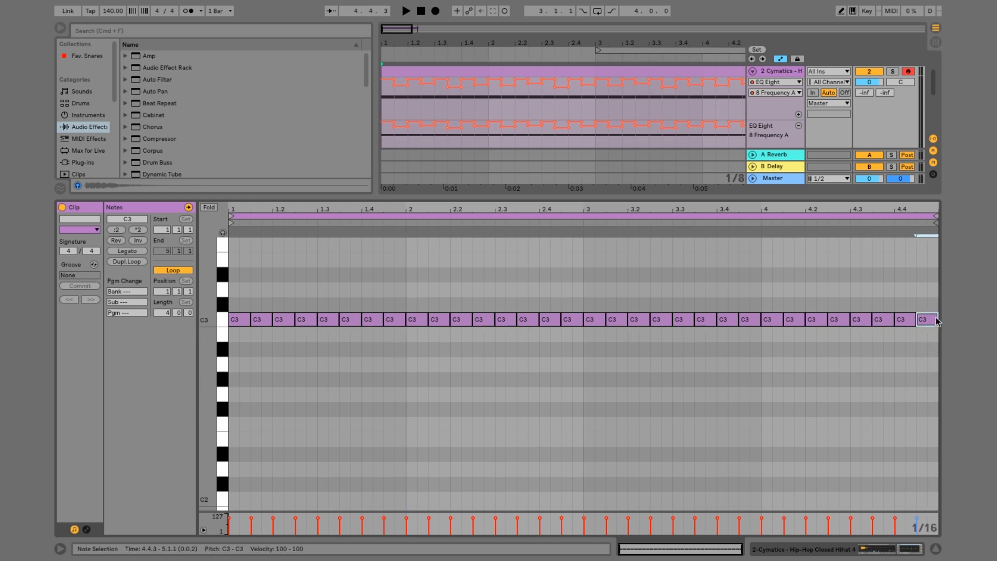
left_click_drag(937, 318, 929, 318)
key("super+d")
scroll(561, 86, "right", 5)
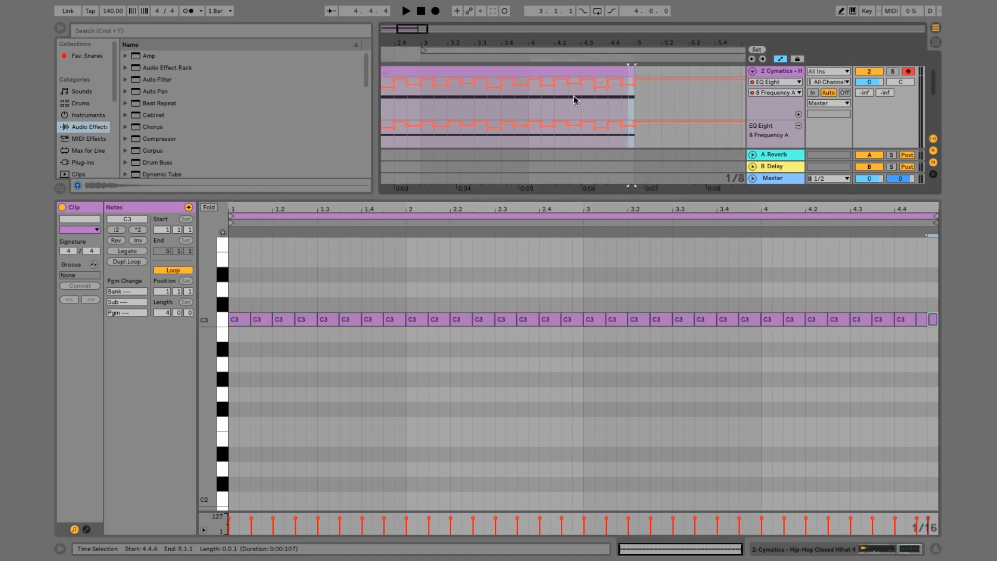
left_click(528, 108)
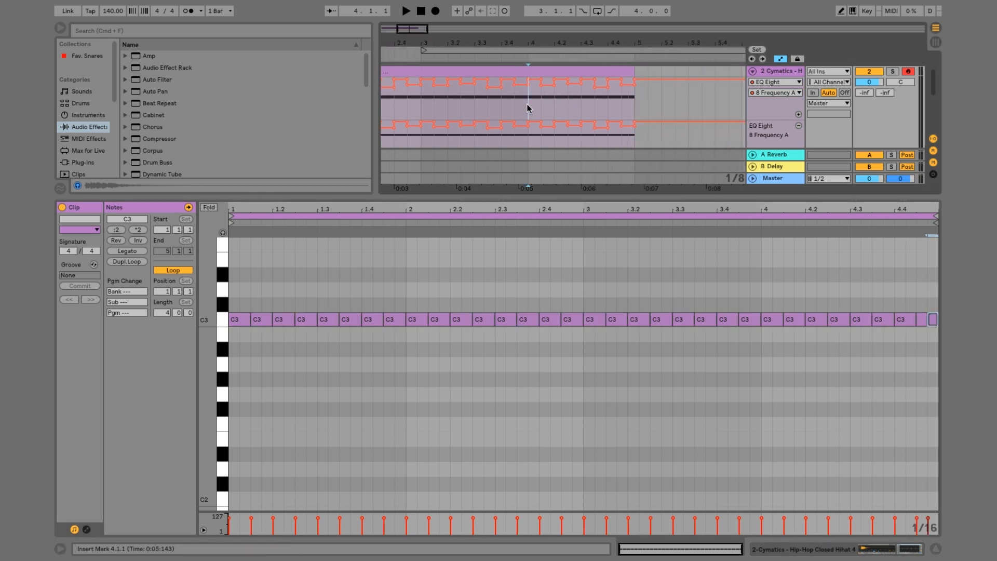
key("space")
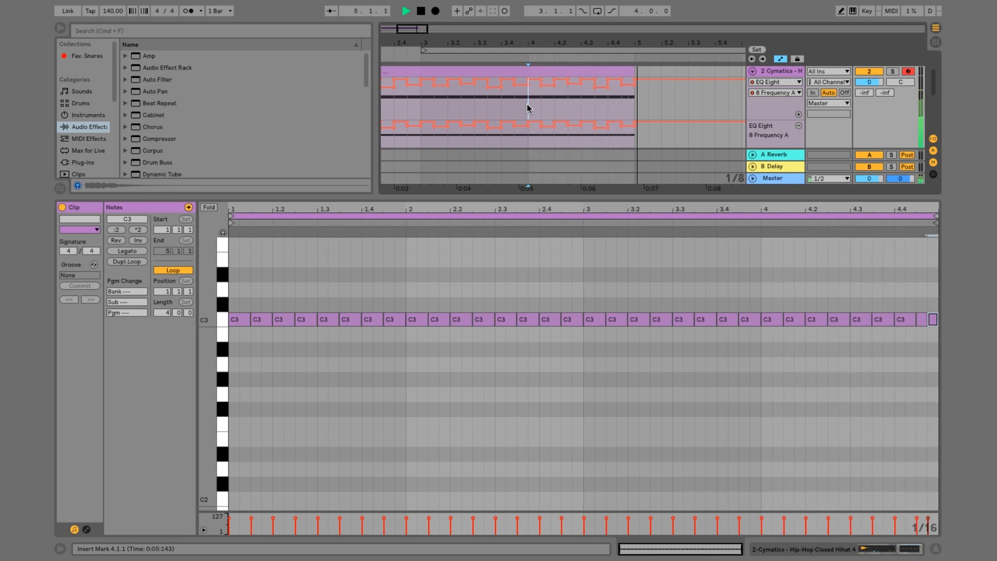
key("space")
Duplicate the four-bar hi-hat clip with its automation to bars 5–8 and consolidate both into one eight-bar clip
key("minus")
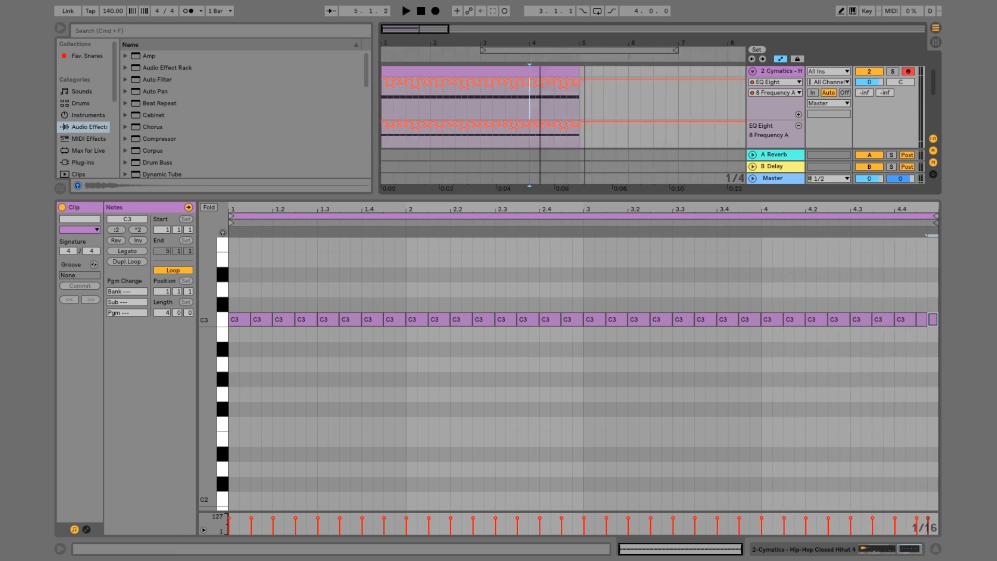
left_click_drag(532, 70, 684, 71)
left_click_drag(531, 108, 349, 123)
key("ctrl+d")
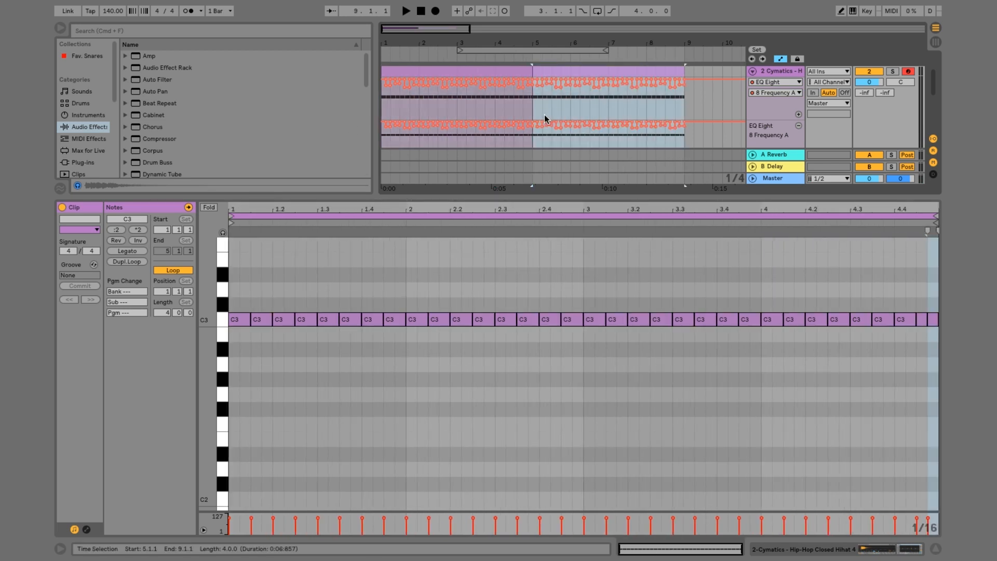
left_click_drag(682, 104, 384, 126)
key("ctrl+j")
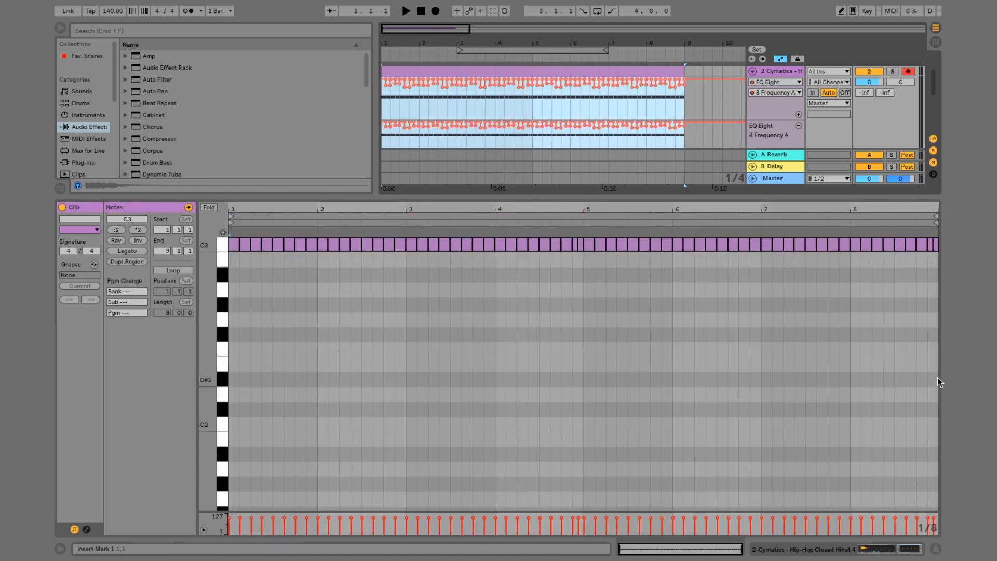
Move the final pair of sixteenth C3 notes in bar 8 from 8.4.3 to 8.4.1
left_click(906, 350)
left_click_drag(913, 209, 913, 260)
scroll(875, 278, "up", 2)
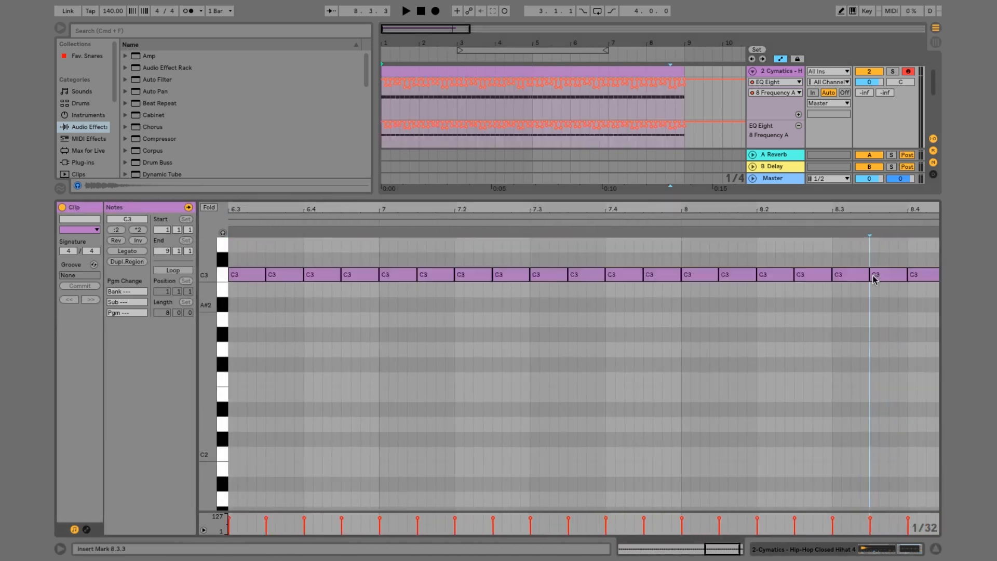
scroll(875, 291, "up", 5)
scroll(888, 374, "down", 2)
left_click(911, 411)
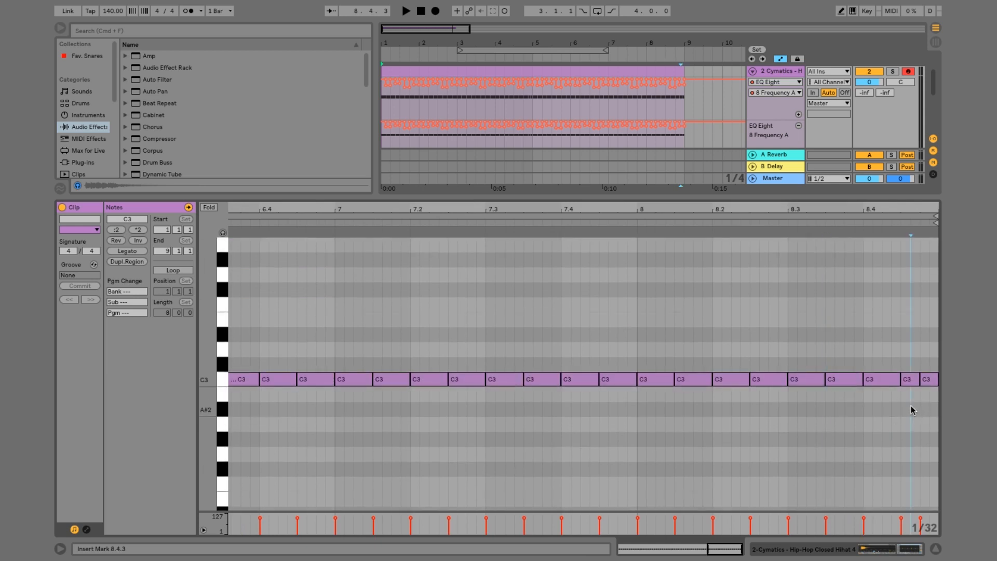
left_click_drag(912, 410, 937, 338)
left_click_drag(911, 380, 875, 382)
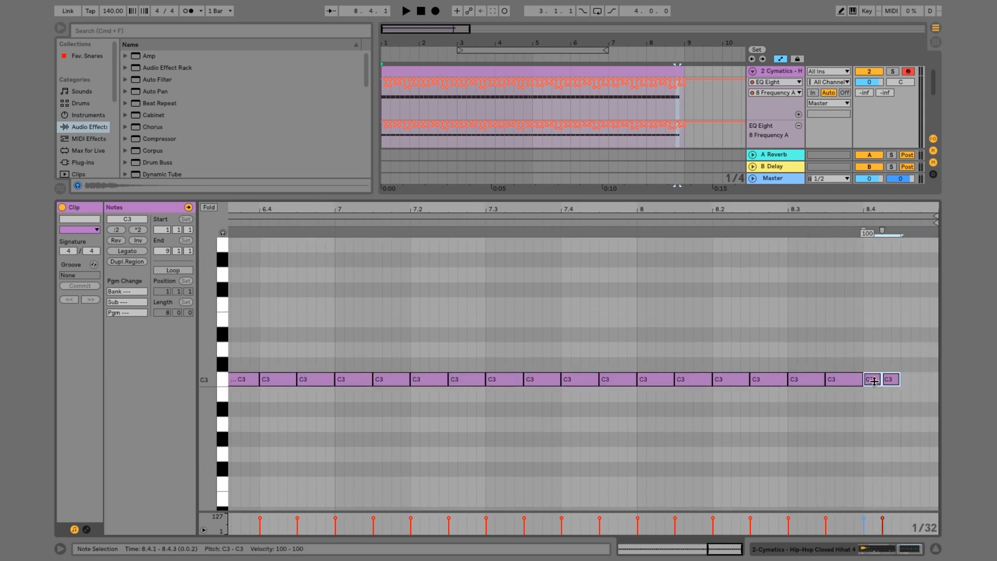
Duplicate the final pair of sixteenth C3 notes in bar 8 to 8.4.3 and play from bar 8
key("super+d")
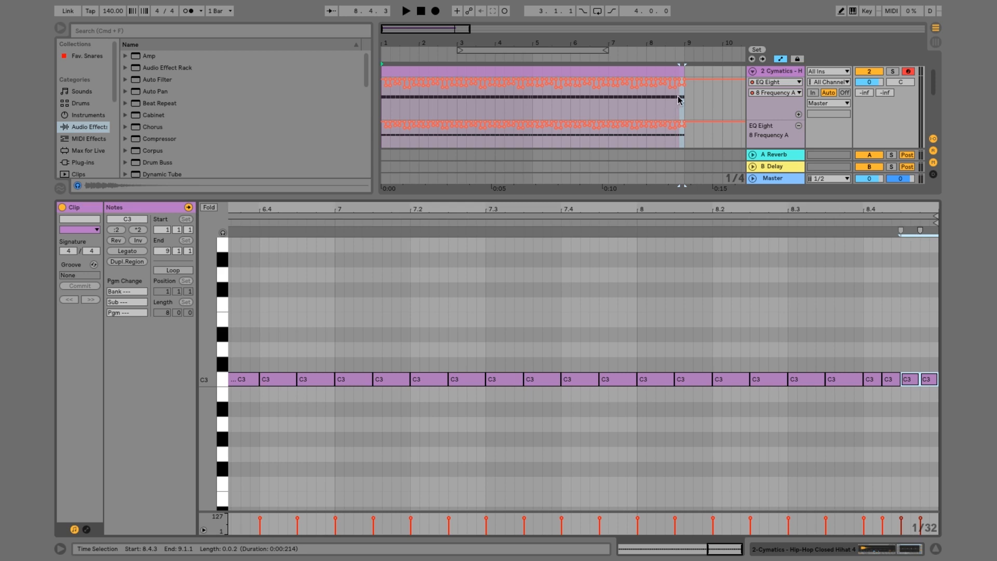
left_click(645, 108)
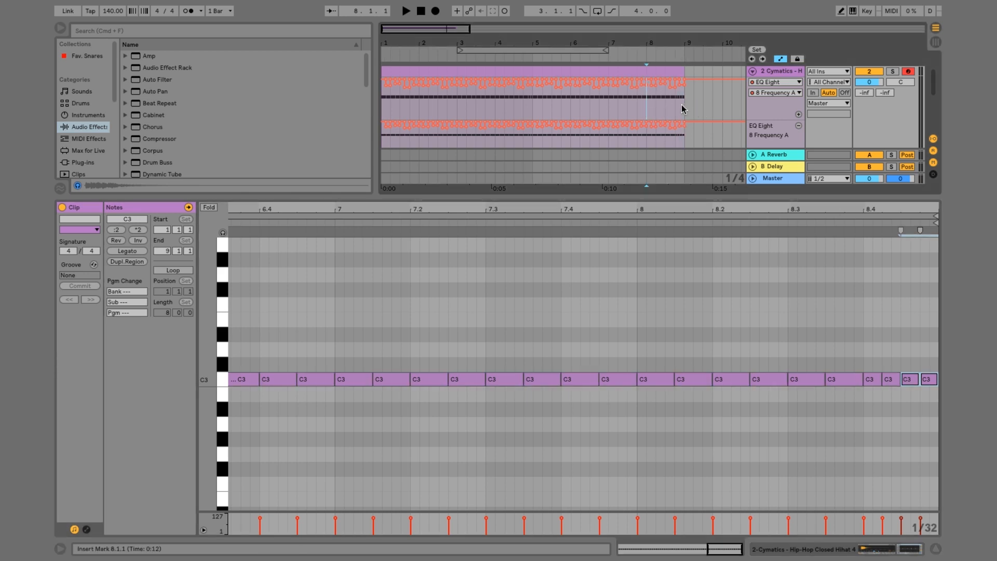
left_click_drag(647, 110, 675, 108)
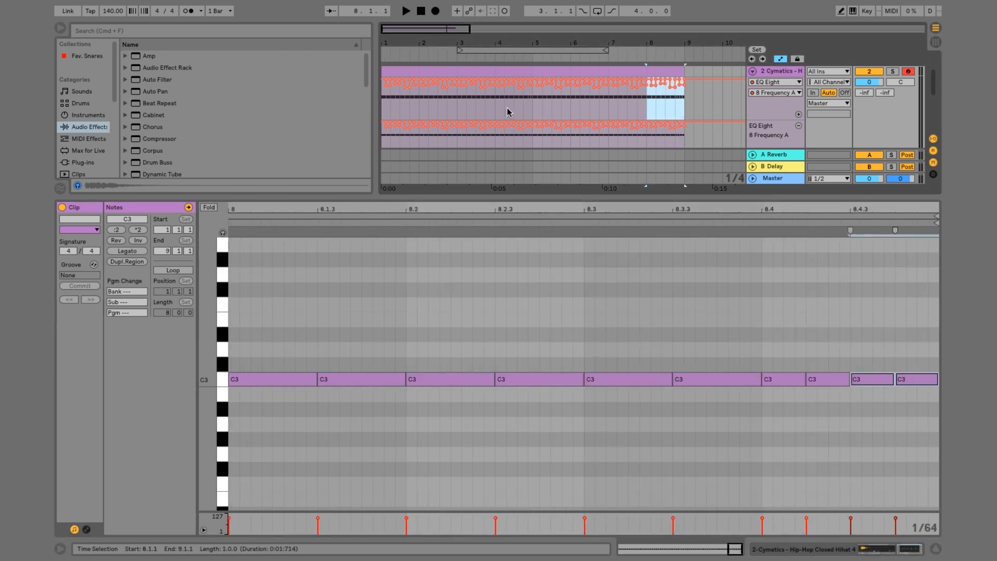
left_click_drag(507, 107, 525, 104)
left_click(645, 107)
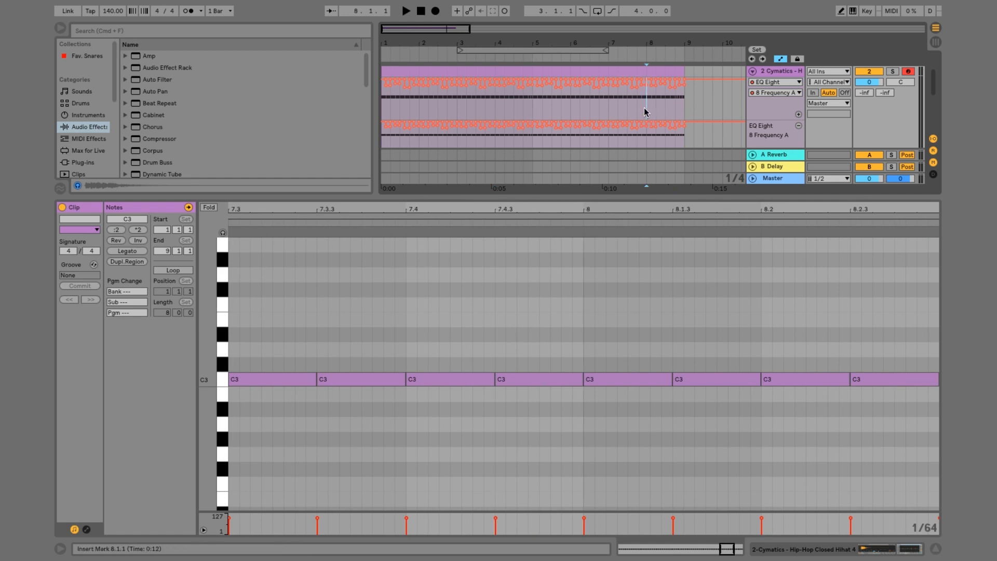
key("space")
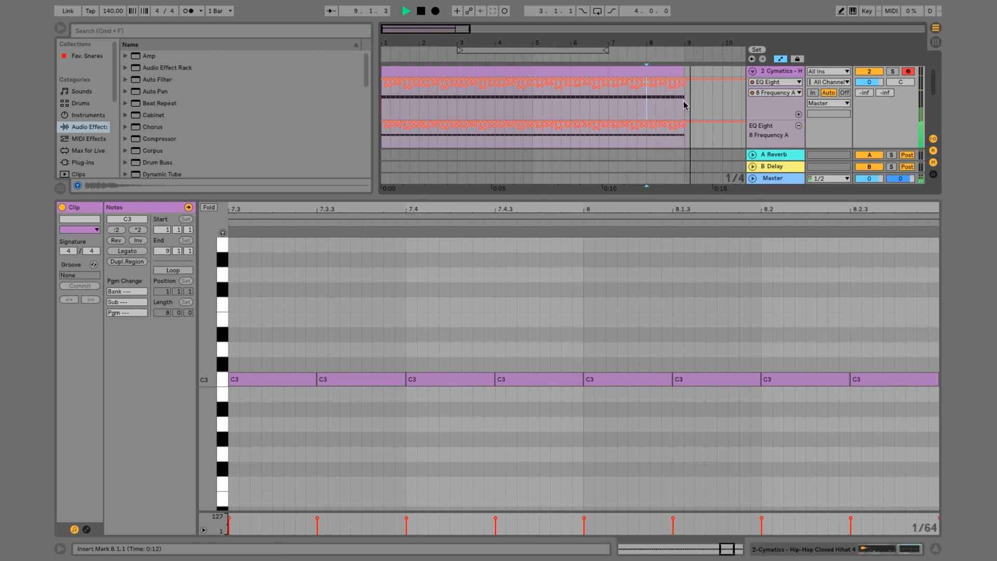
key("space")
Audition the closed hi-hats in Cymatics Hip Hop Essentials Vol. 1 one-shots and load Closed Hihat 5 onto MIDI track 3
scroll(660, 100, "down", 1)
scroll(659, 101, "up", 1)
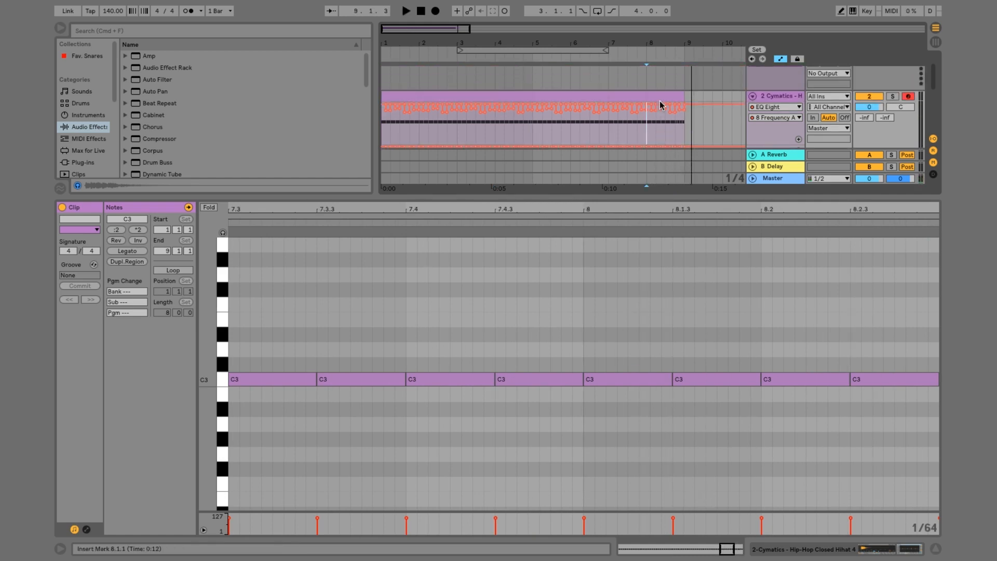
left_click(784, 97)
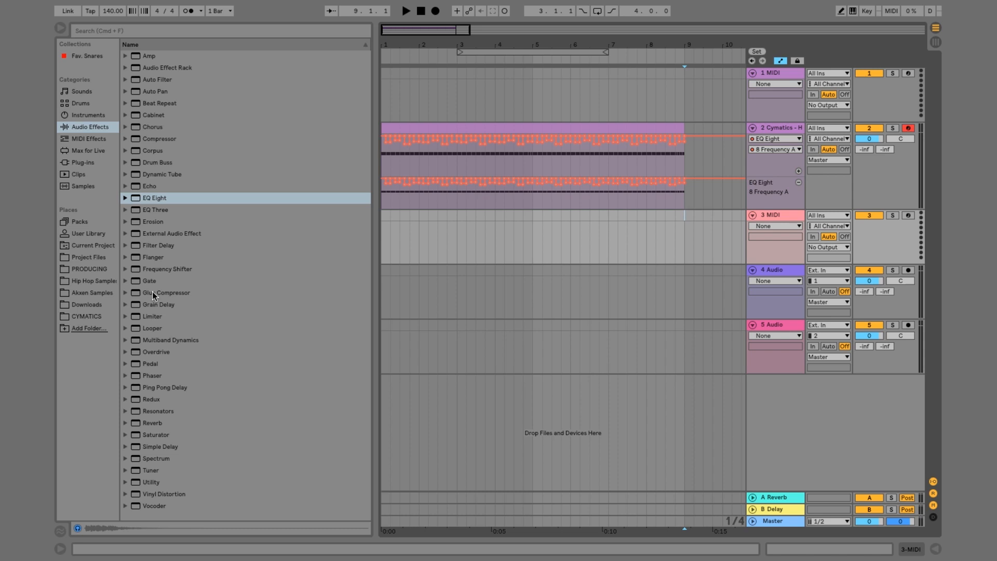
left_click(86, 316)
left_click(248, 198)
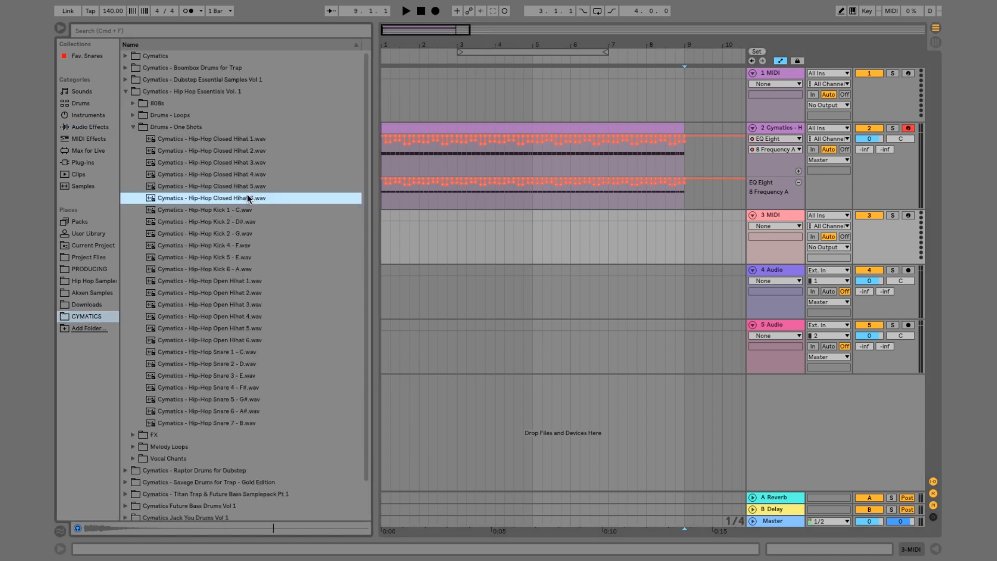
key("Up")
key("Up")
key("Down")
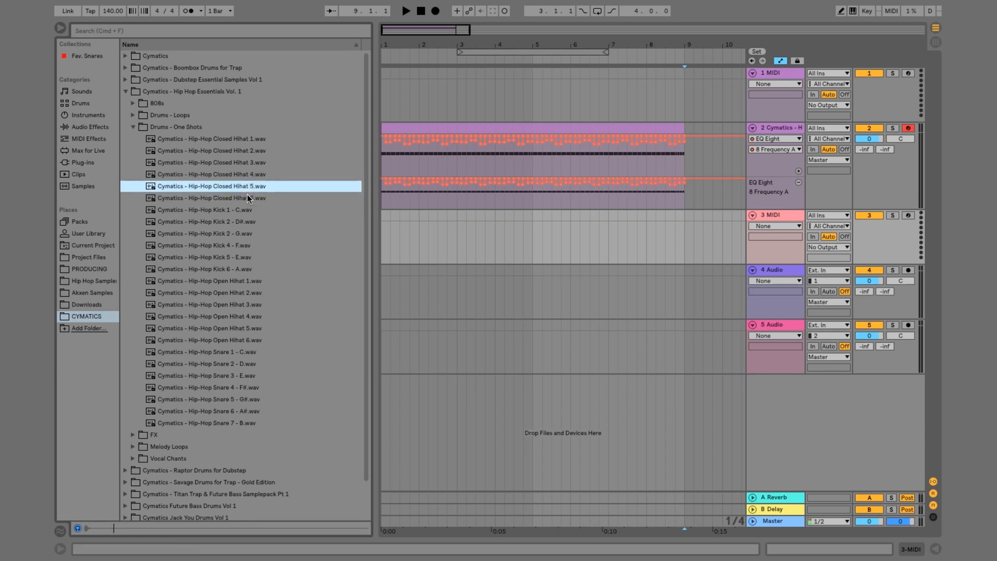
double_click(771, 217)
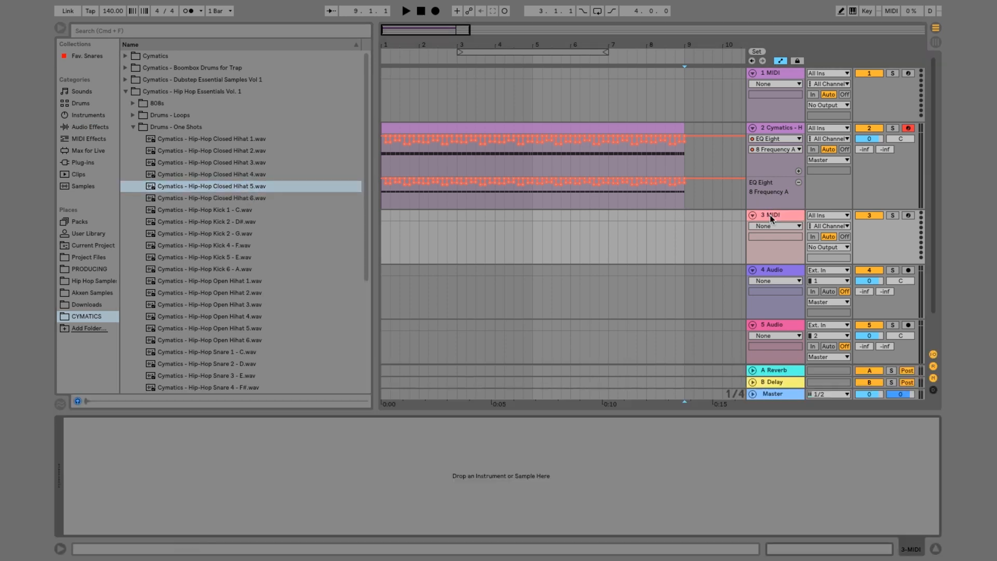
left_click_drag(228, 187, 352, 499)
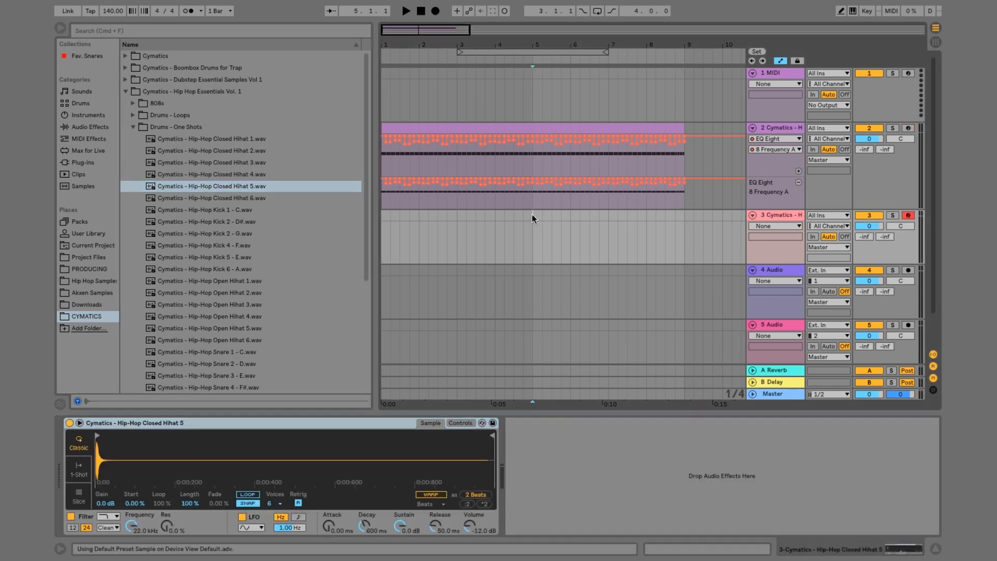
Insert an empty four-bar MIDI clip over bars 1–4 on the Closed Hihat 5 track
left_click_drag(532, 215, 379, 225)
right_click(397, 221)
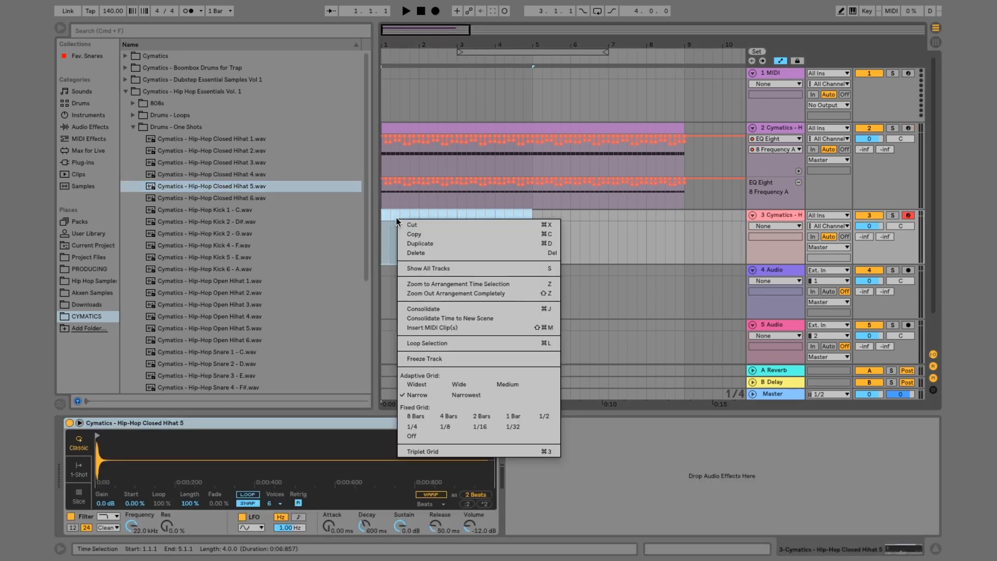
left_click(439, 326)
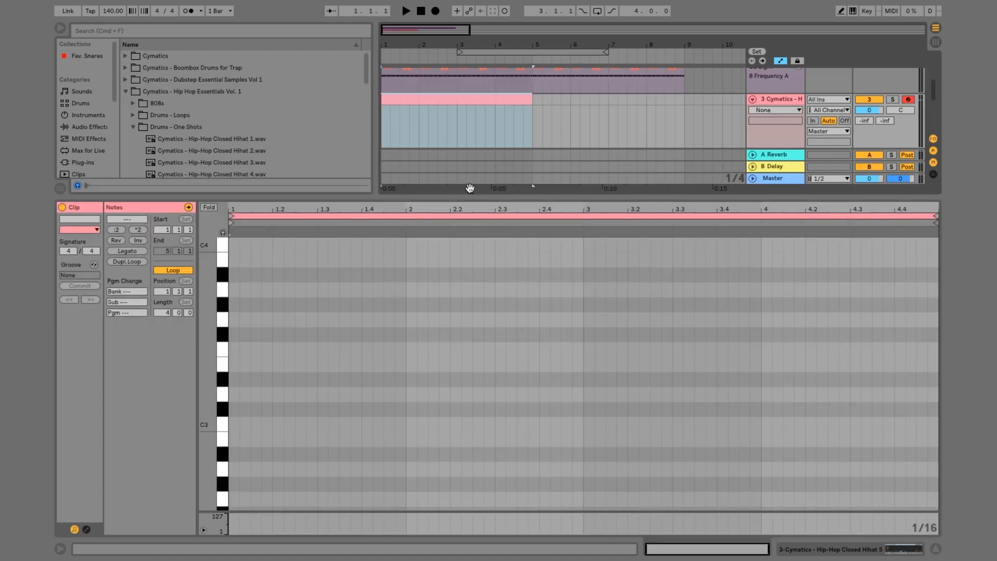
Add a quarter-note C3 at 1.3 and four consecutive sixteenth C3 notes starting at 1.2 in the new clip
scroll(307, 423, "down", 4)
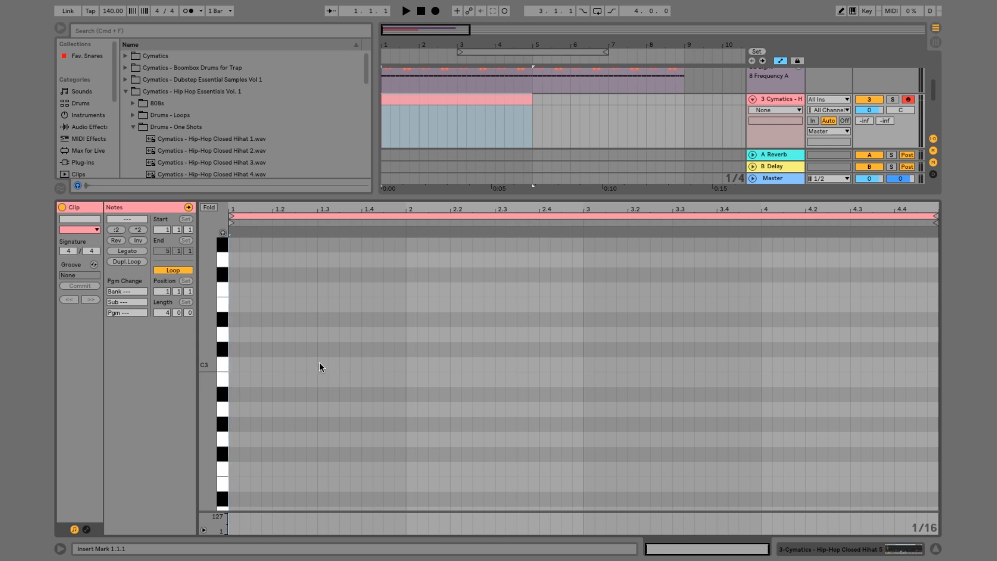
double_click(319, 363)
left_click_drag(328, 364, 361, 364)
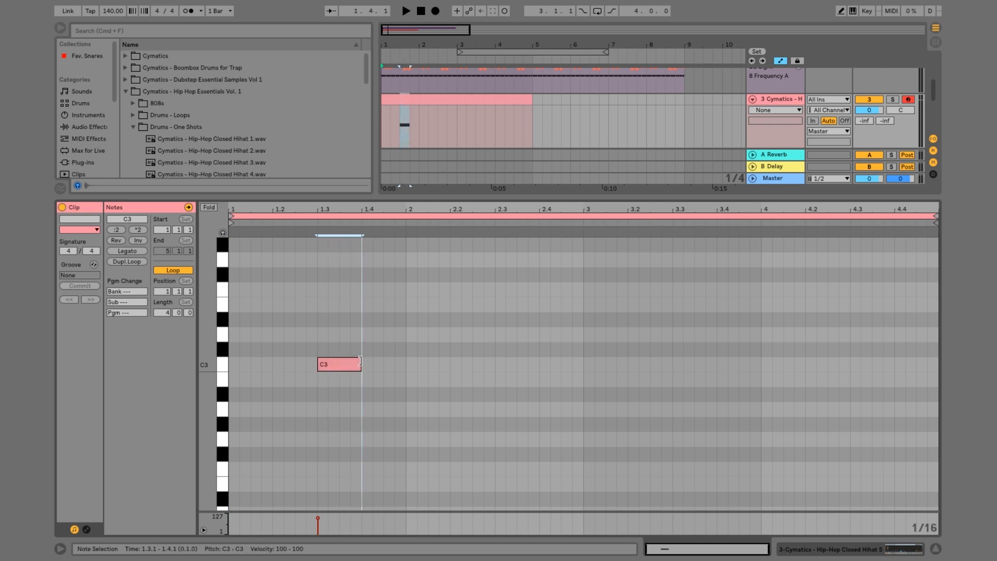
left_click_drag(403, 392, 156, 275)
double_click(280, 366)
key("super+d")
key("super+d")
key("super+d")
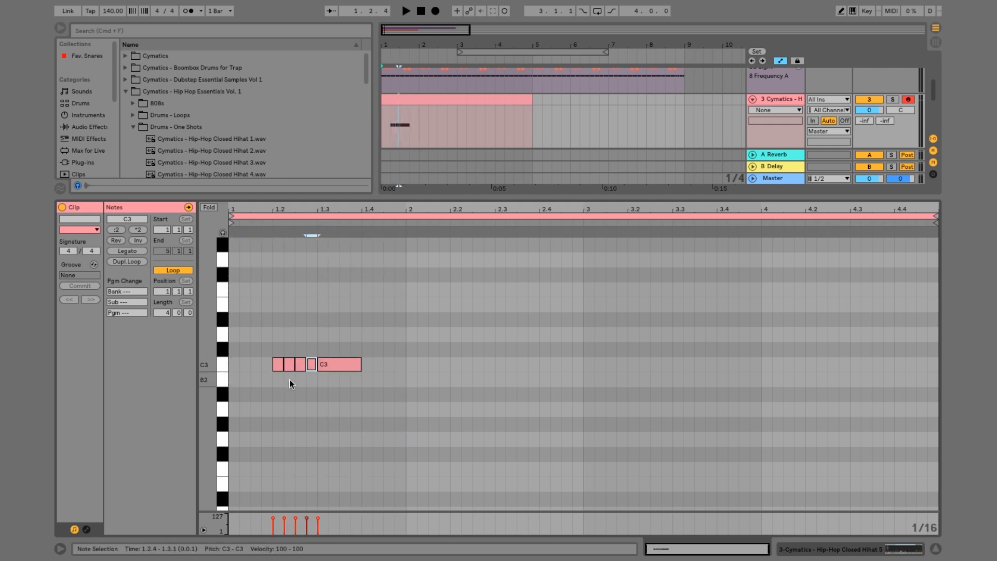
Play the new clip from bar 1 and delete the quarter-note C3 at 1.3
left_click(426, 98)
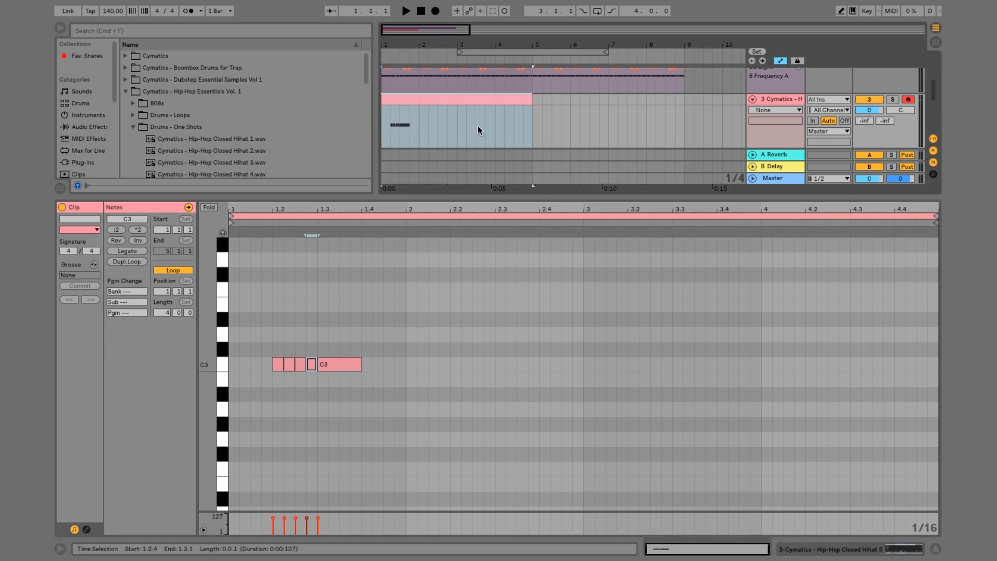
key("space")
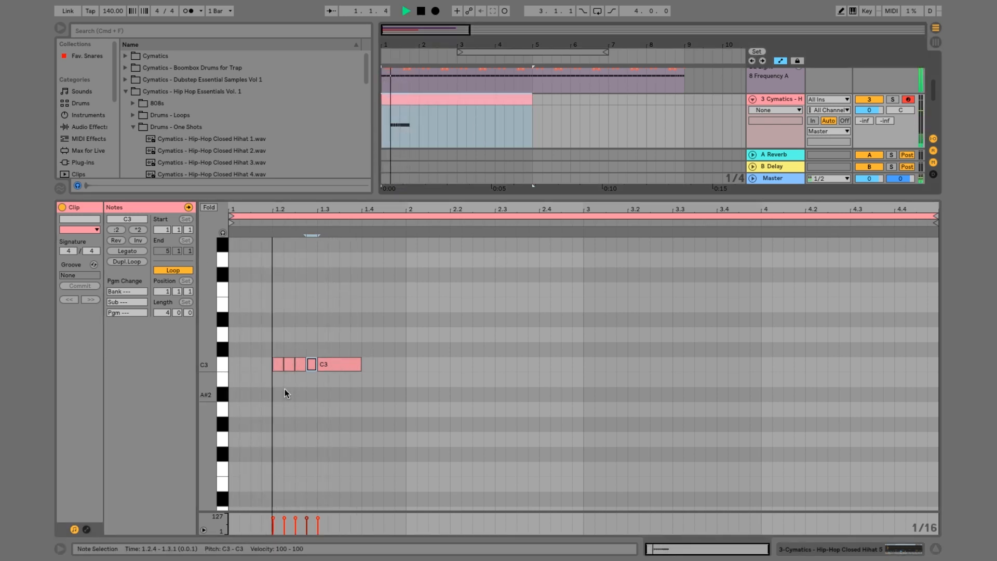
key("space")
left_click_drag(276, 386, 316, 338)
left_click(338, 365)
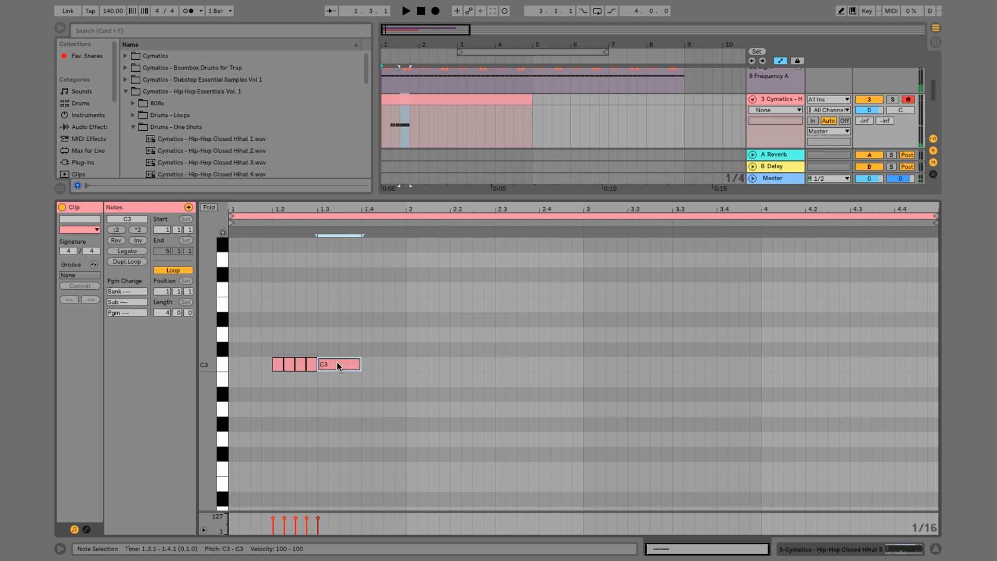
key("Delete")
Compress the four sixteenth C3 notes to half their length, shift them to start at 1.2.3, and play the roll
left_click_drag(273, 379, 318, 354)
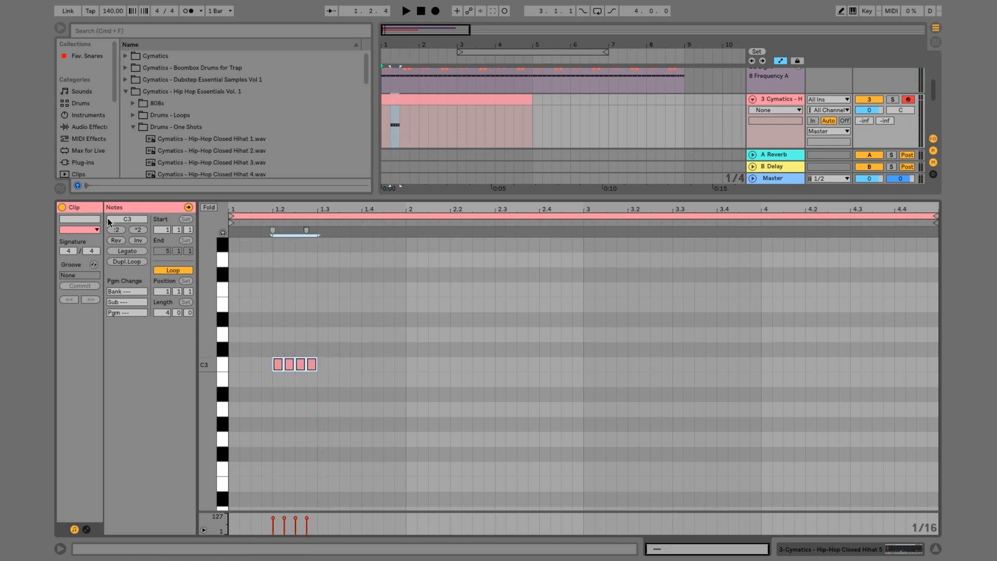
left_click(117, 231)
key("Right")
key("Right")
key("space")
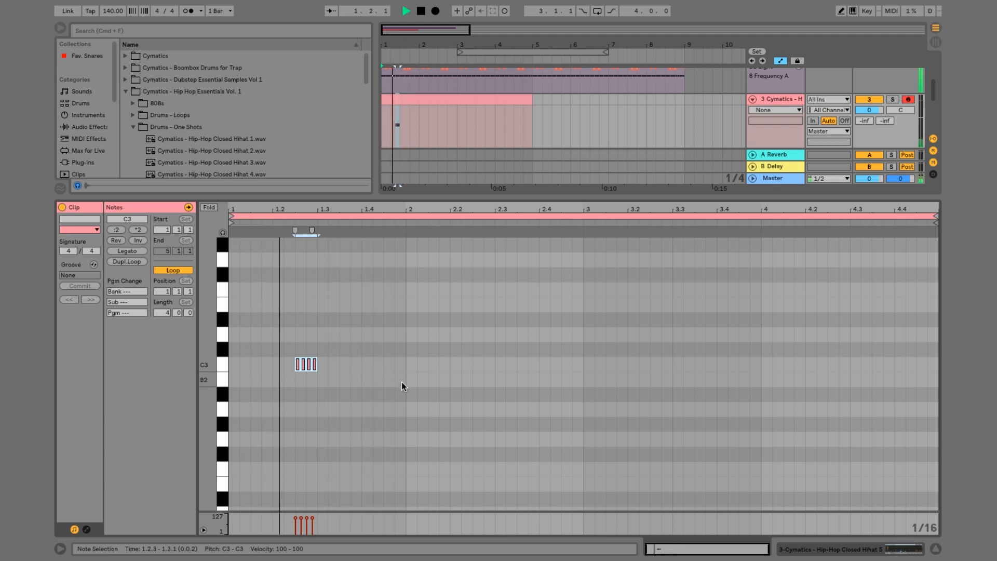
key("space")
Duplicate the first bar with its hi-hat roll three times to fill the four-bar clip
left_click_drag(404, 398, 229, 277)
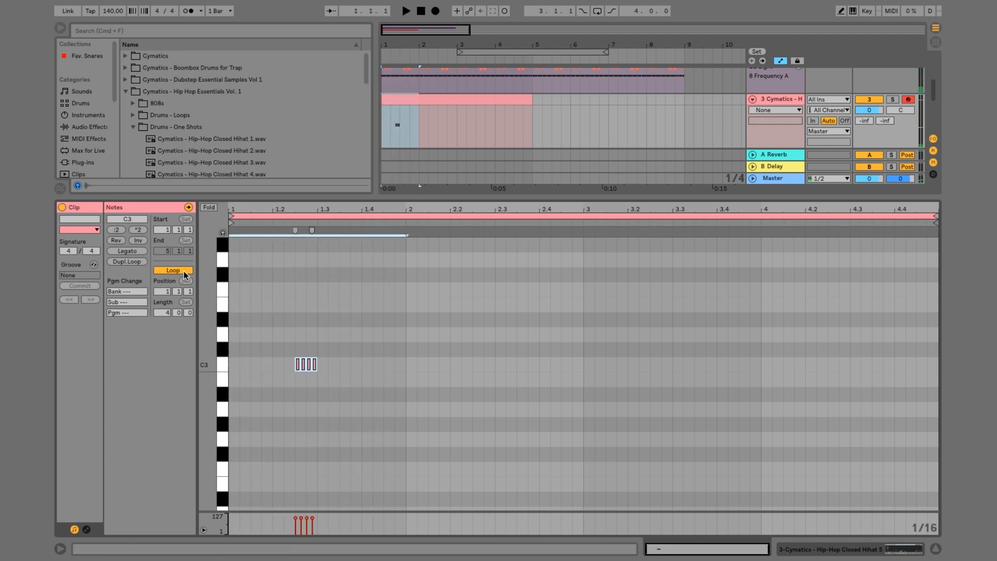
key("ctrl+d")
key("ctrl+d")
key("ctrl+d")
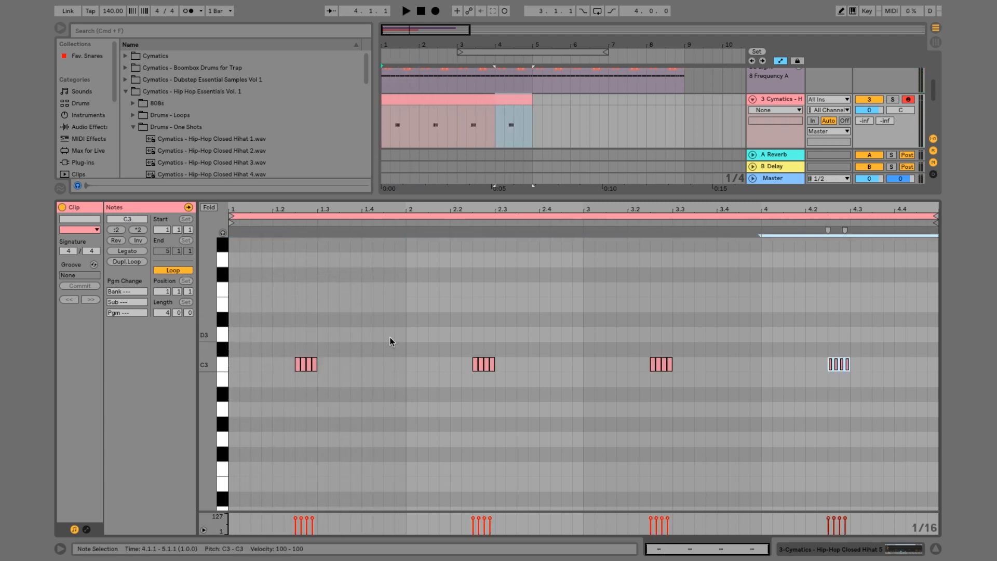
Draw a pitch bend envelope under the first roll that ramps up from -8192 to 0, and play it
key("ctrl+alt+e")
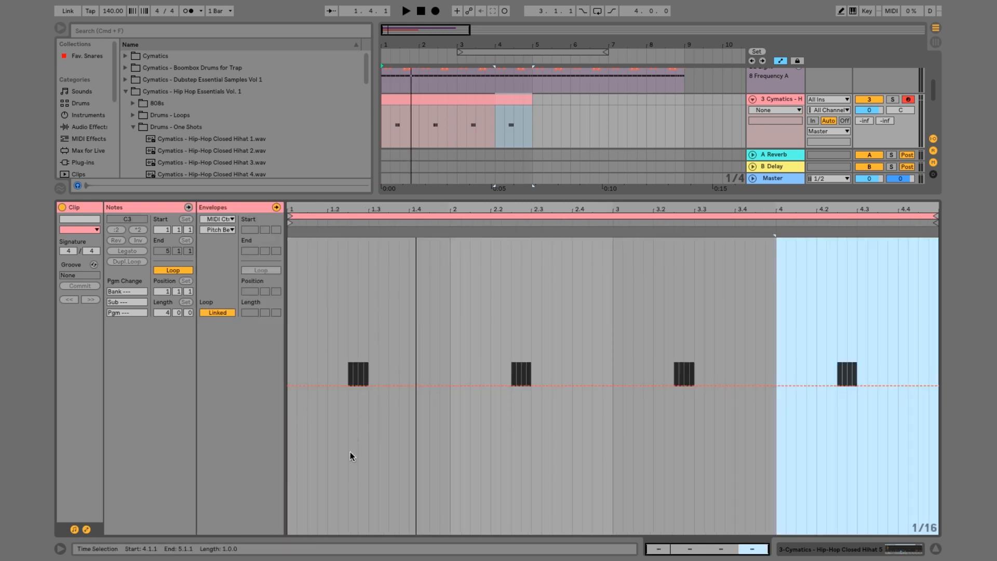
key("b")
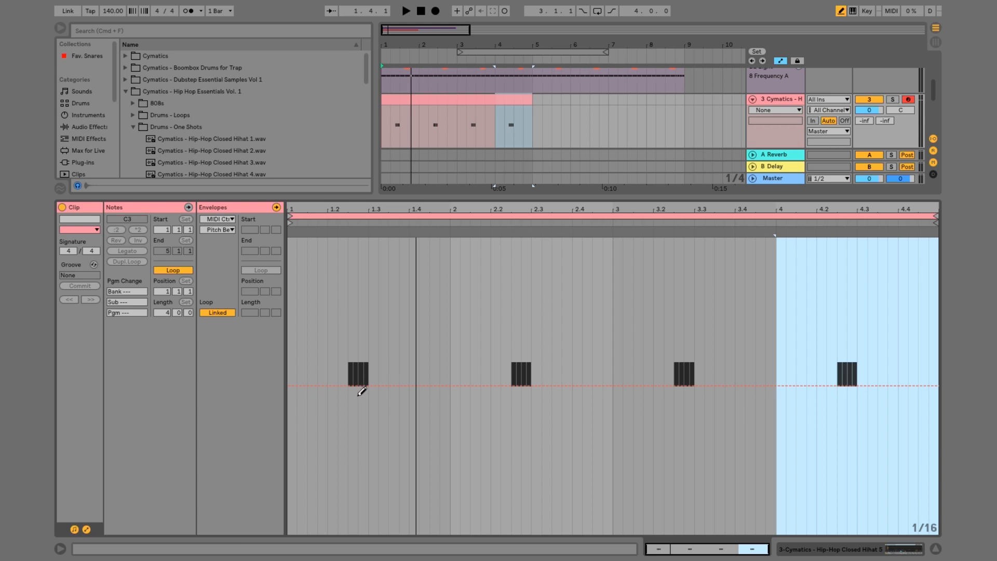
mouse_move(361, 391)
left_mouse_down()
mouse_move(352, 528)
mouse_move(364, 535)
left_mouse_up()
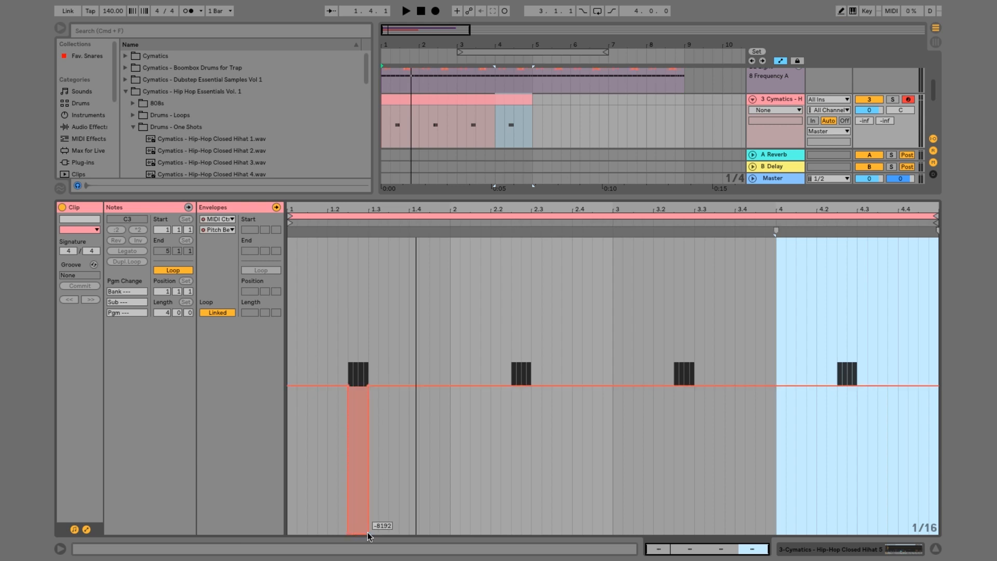
left_click(369, 531)
key("space")
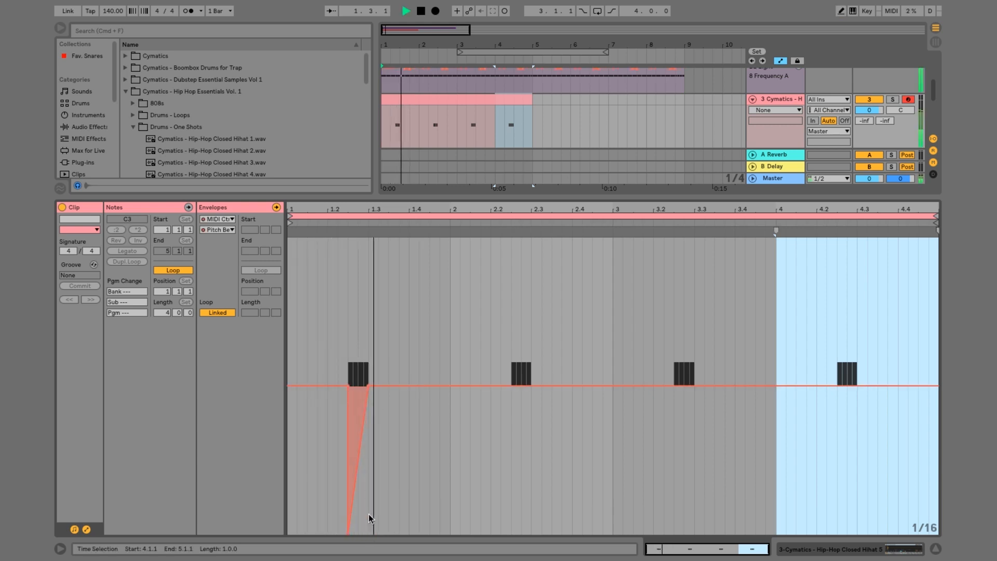
key("space")
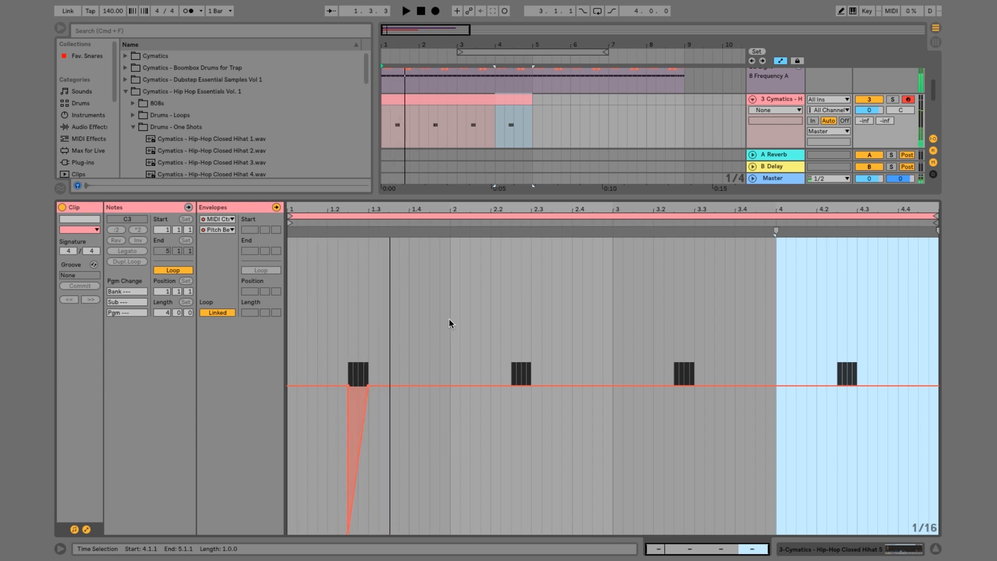
Duplicate the first bar of the pitch bend envelope three times across the four-bar clip
left_click_drag(449, 319, 335, 260)
key("super+d")
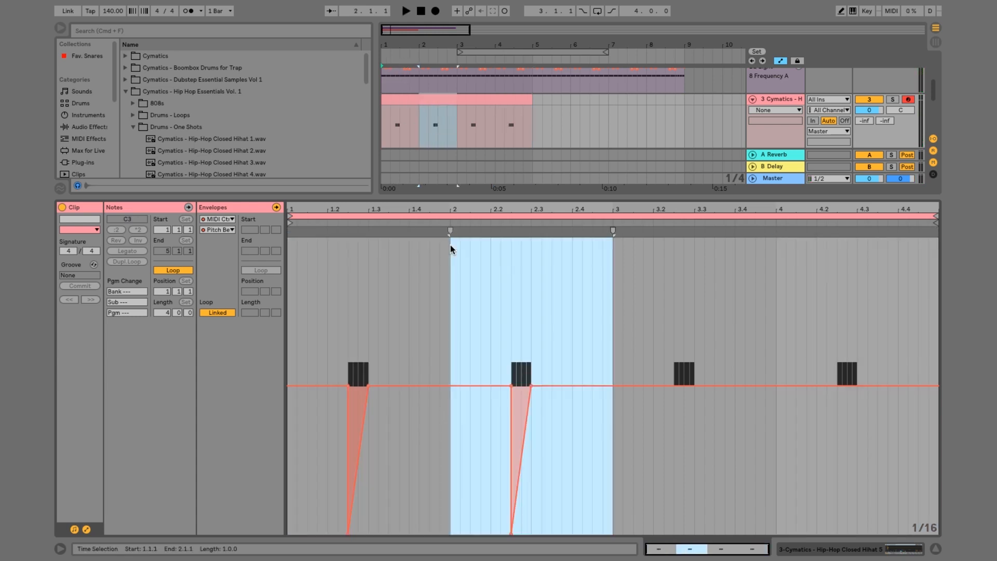
key("super+d")
key("super+d")
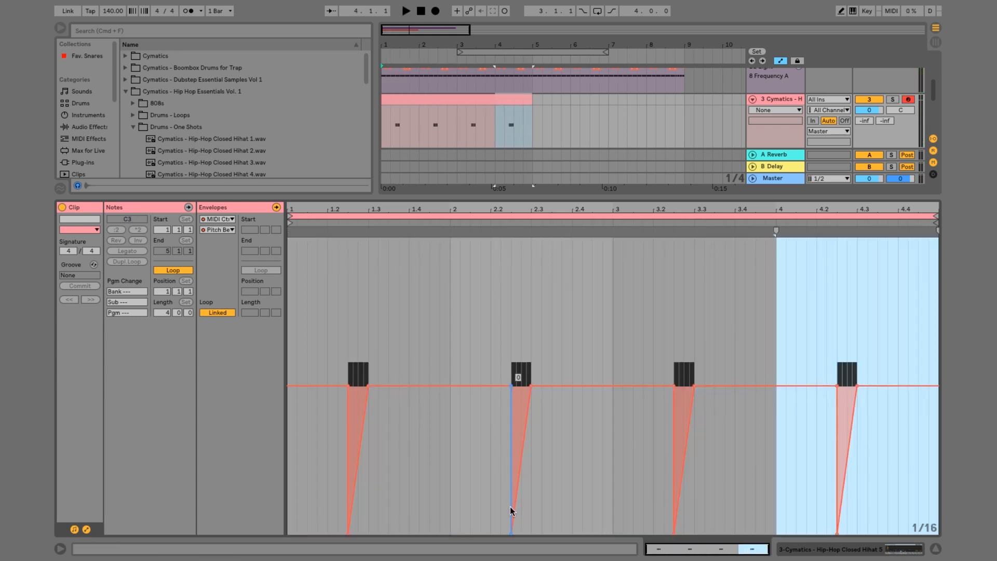
Reverse the pitch bend ramps in bars 2 and 4 so they fall instead of rise, and play the clip from bar 1
left_click_drag(510, 532, 531, 532)
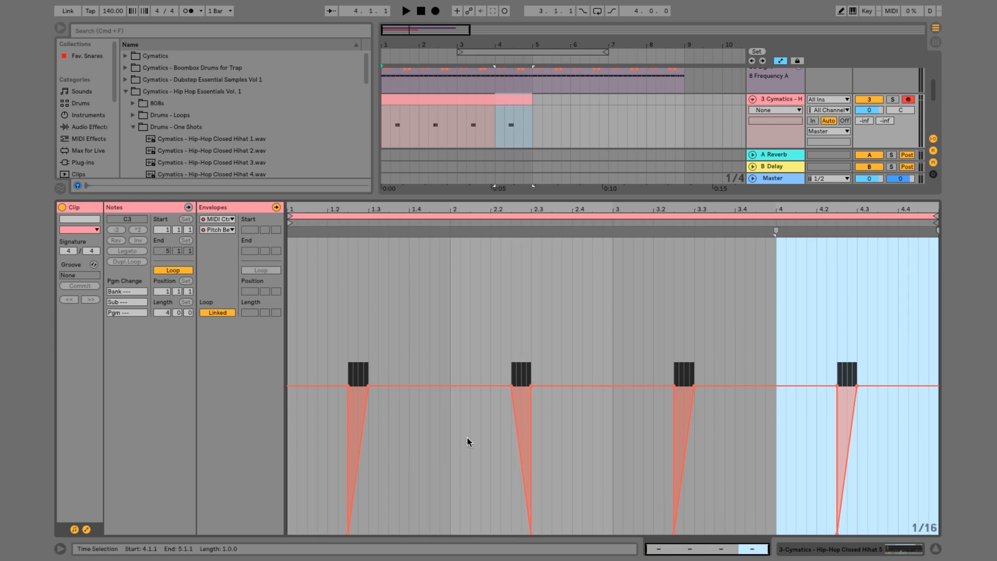
left_click(291, 279)
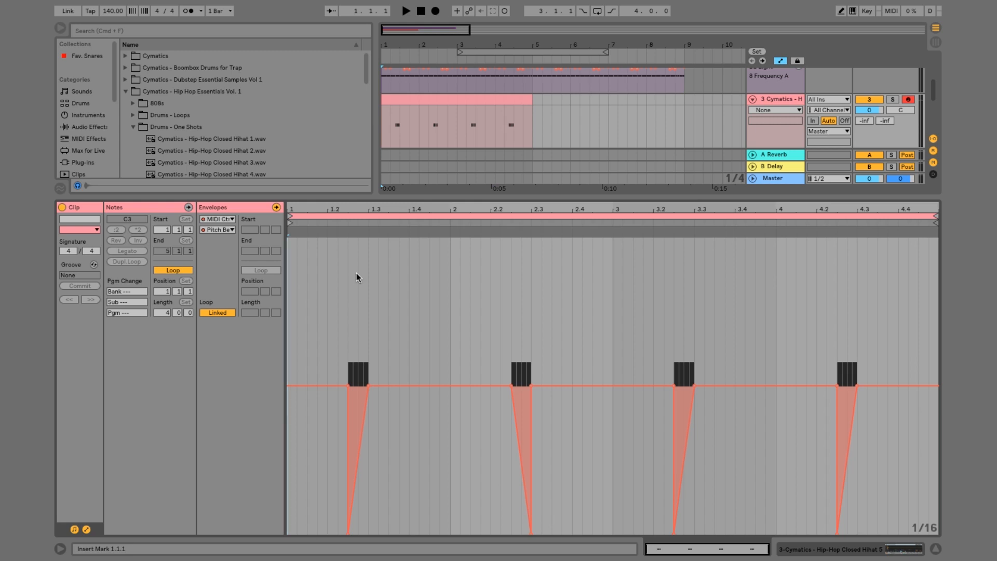
key("space")
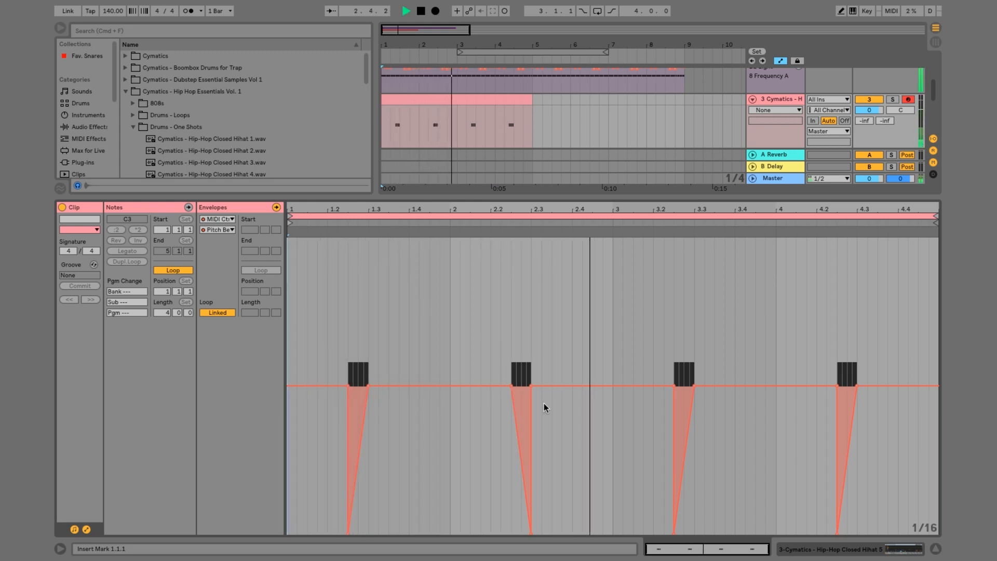
left_click_drag(836, 531, 857, 534)
key("space")
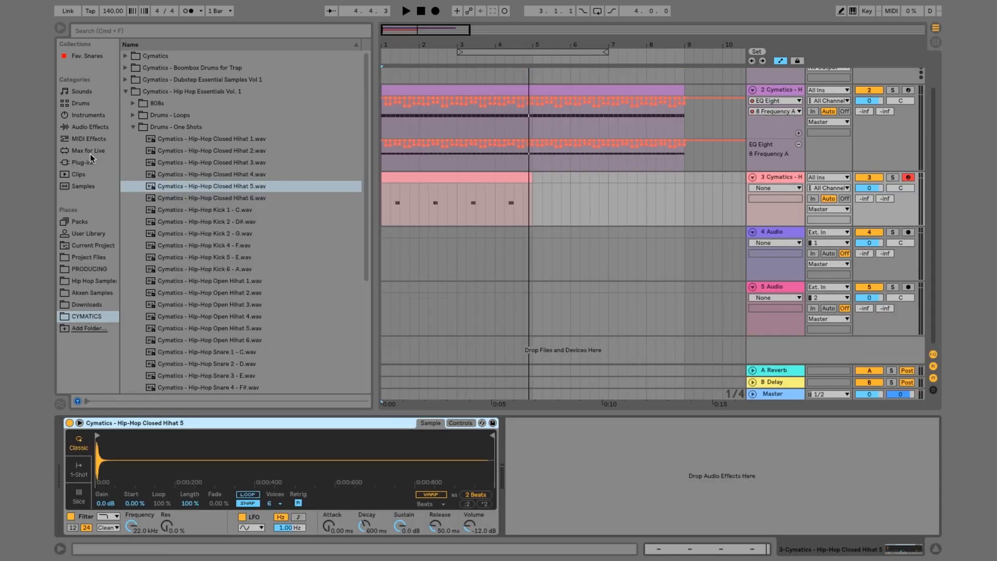
Add an EQ Eight to track 3 and enable its band 8 as a high-cut filter
left_click(87, 128)
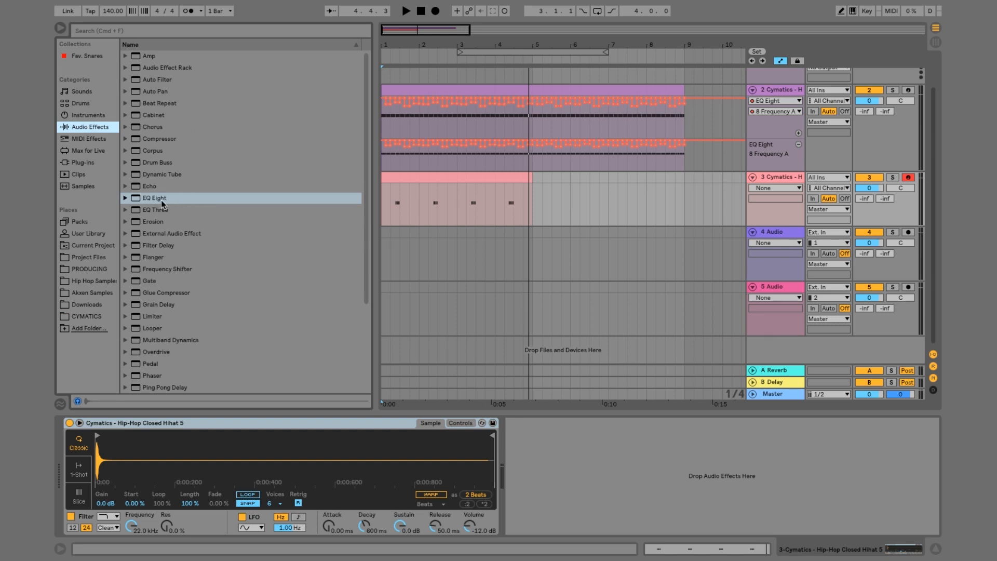
left_click_drag(161, 201, 613, 472)
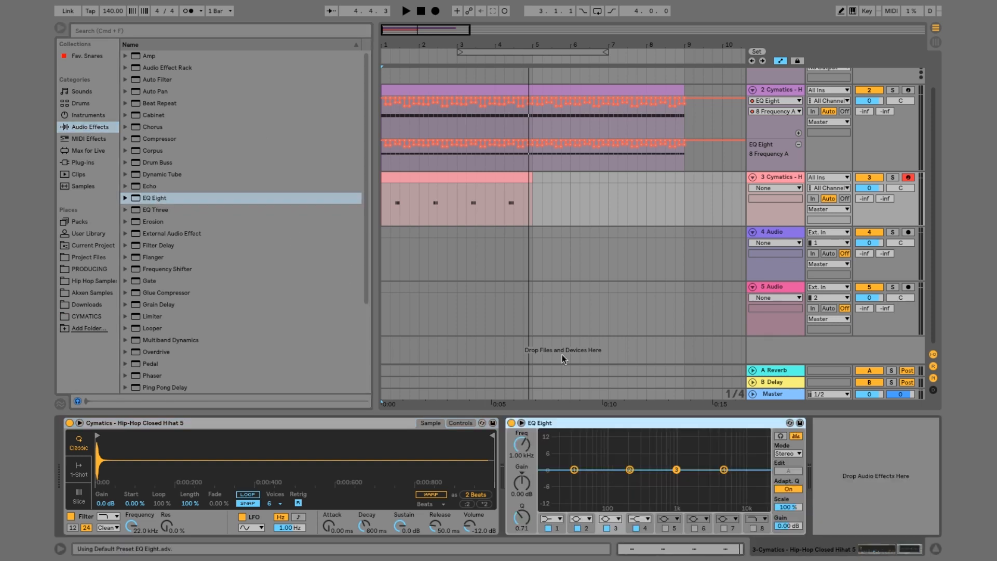
left_click(750, 520)
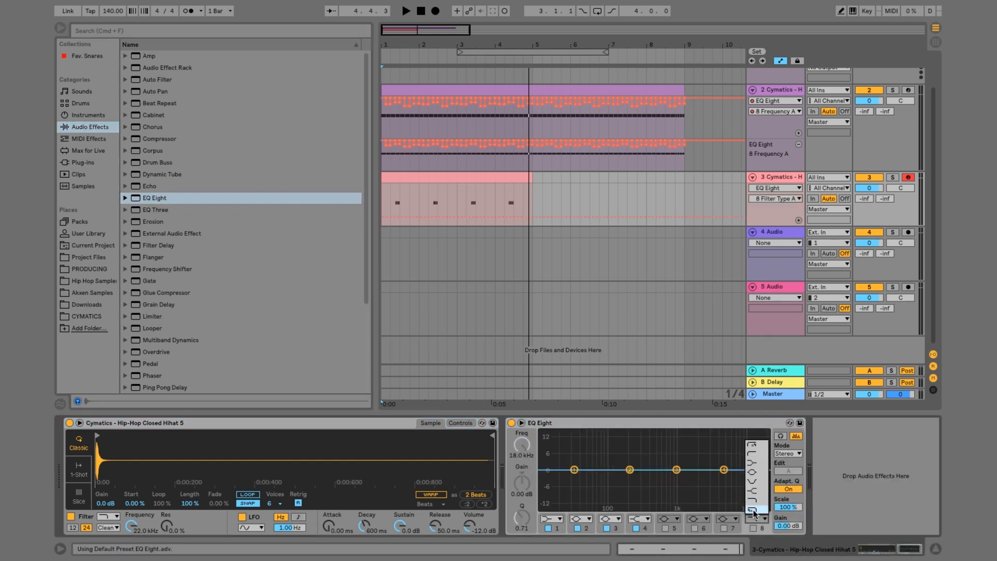
left_click(757, 516)
left_click(753, 527)
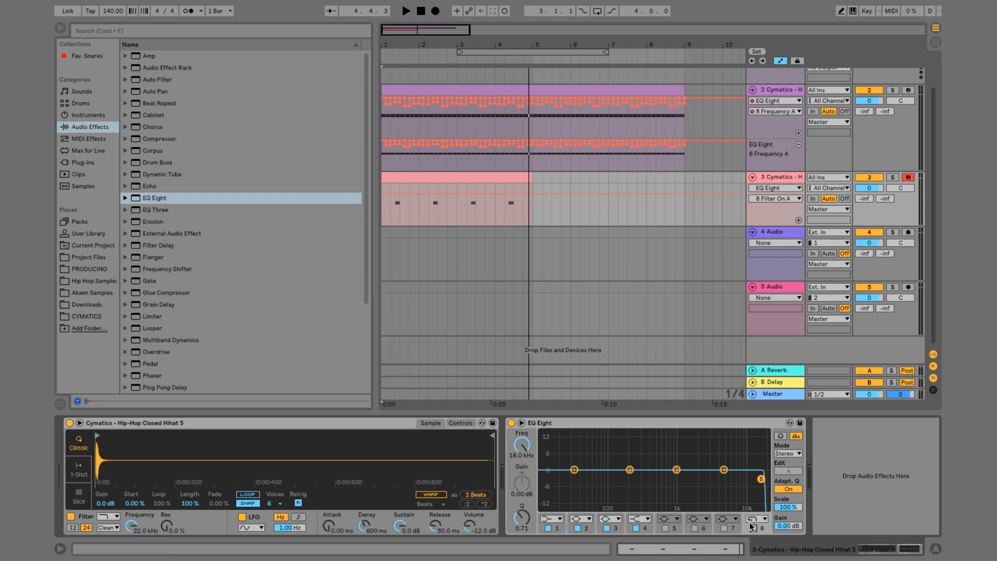
Show band 8's frequency automation in a new lane, draw a rising ramp from about 1.30 kHz to 18.0 kHz under the first roll, and play it
right_click(524, 452)
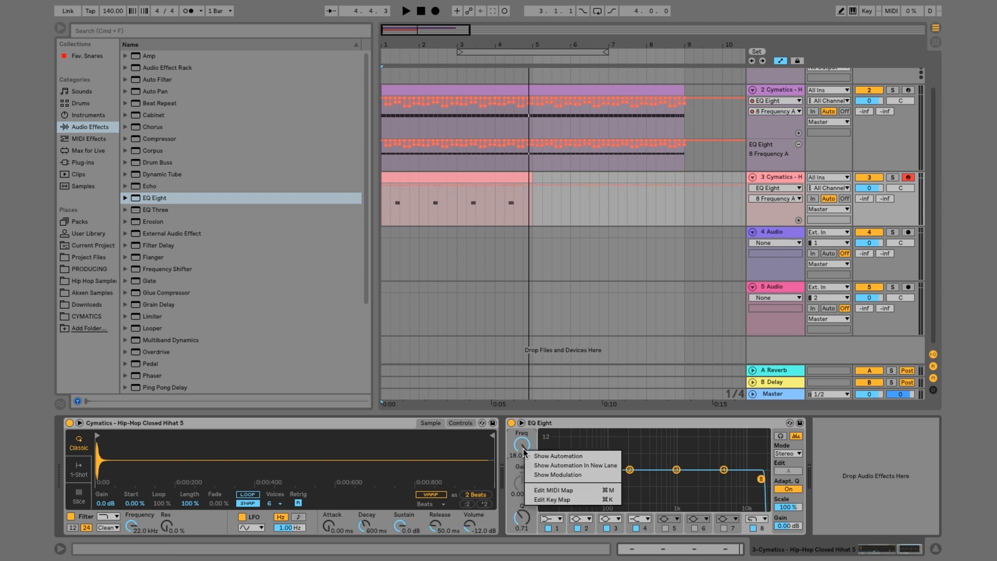
left_click(554, 469)
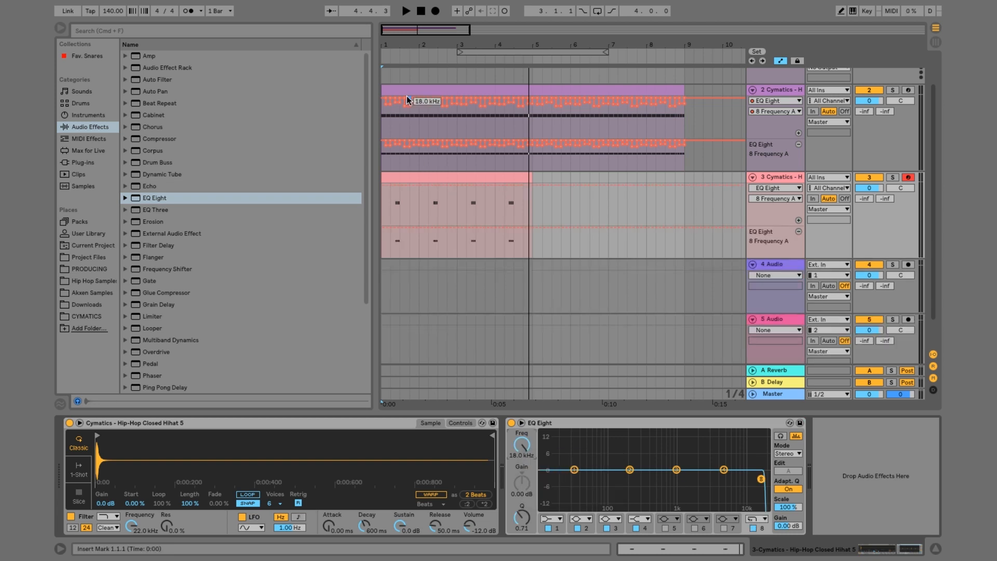
left_click_drag(387, 49, 426, 160)
scroll(427, 166, "left", 2)
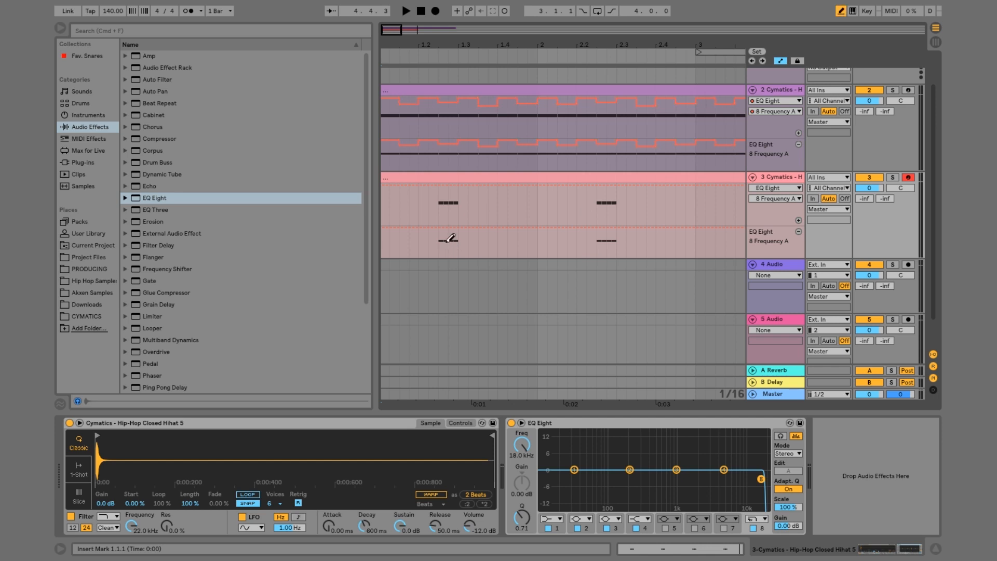
mouse_move(447, 241)
left_mouse_down()
mouse_move(450, 268)
mouse_move(439, 241)
left_mouse_up()
key("b")
left_click(457, 255)
key("space")
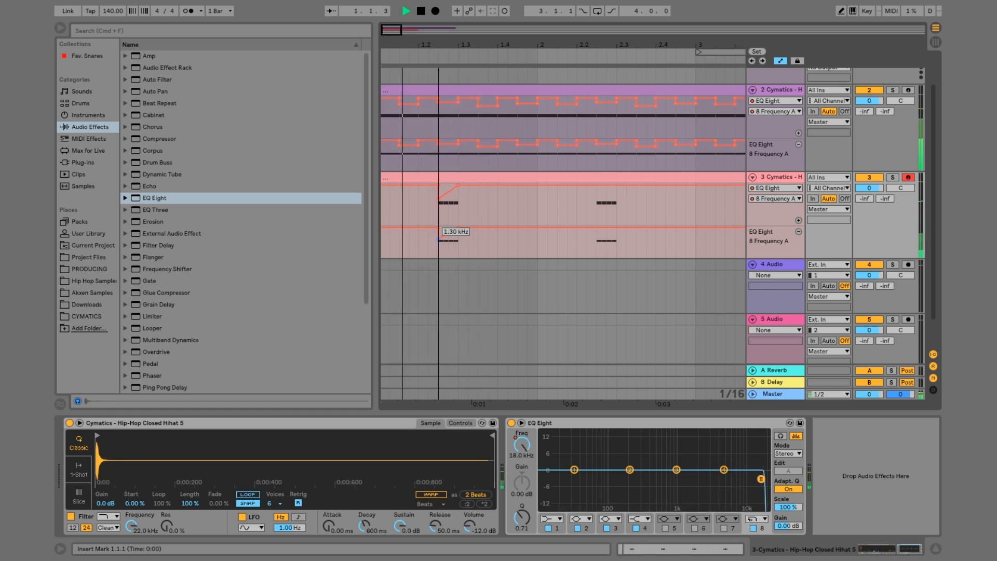
key("space")
Lower the start of the first roll's frequency ramp to 813 Hz and play the roll
key("space")
left_click_drag(438, 236, 439, 241)
key("space")
key("space")
key("space")
key("space")
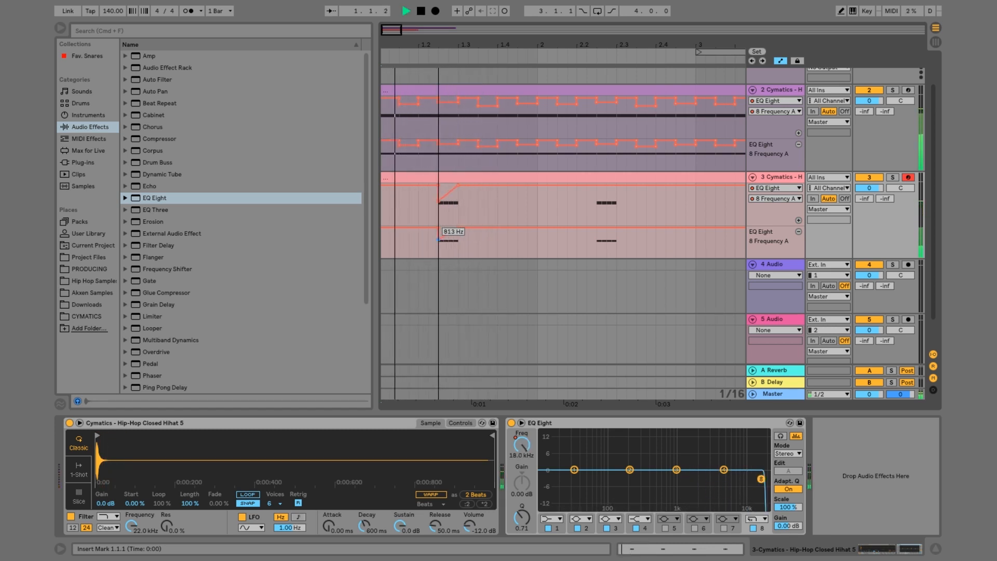
key("space")
key("space")
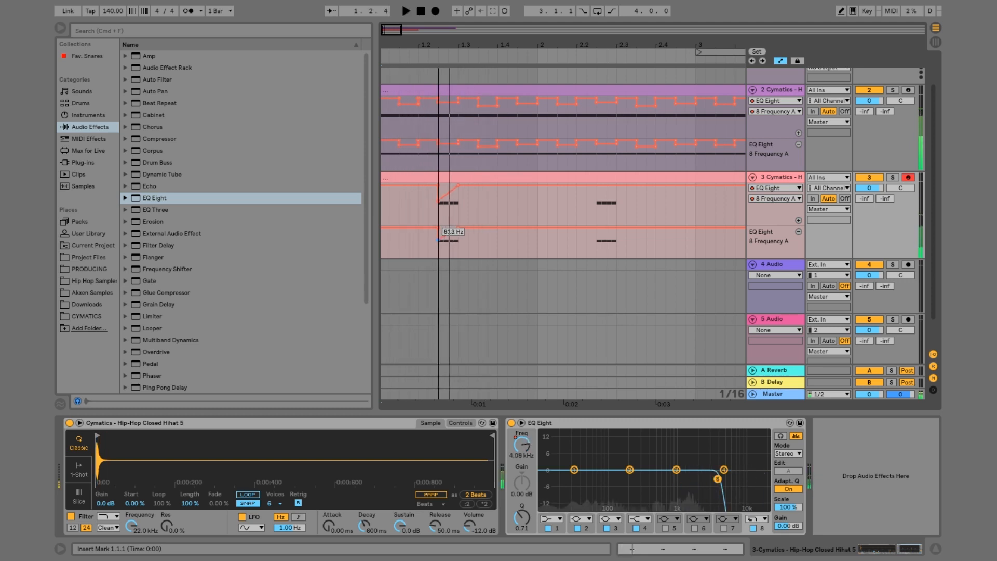
key("space")
key("space")
Draw a falling frequency ramp from 18.0 kHz under the roll in bar 2 and play it
key("space")
key("b")
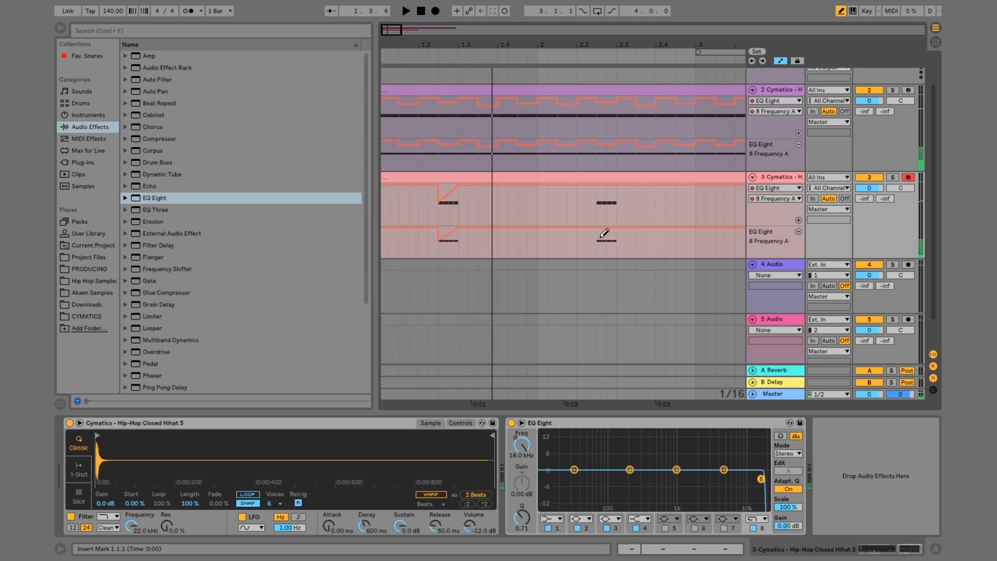
left_click_drag(602, 239, 617, 239)
key("b")
left_click(596, 238)
key("space")
left_click_drag(603, 49, 602, 21)
key("space")
Duplicate the two-bar frequency automation into bars 3 and 4, and copy the four-bar clip with its automation to bars 5 to 8
left_click_drag(444, 241, 385, 242)
key("super+d")
left_click_drag(515, 211, 383, 242)
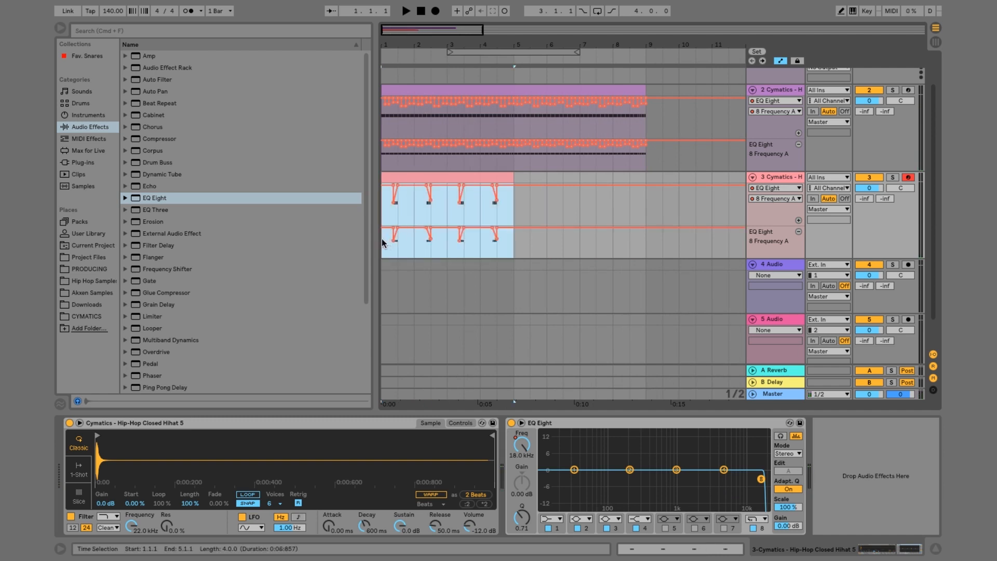
key("super+d")
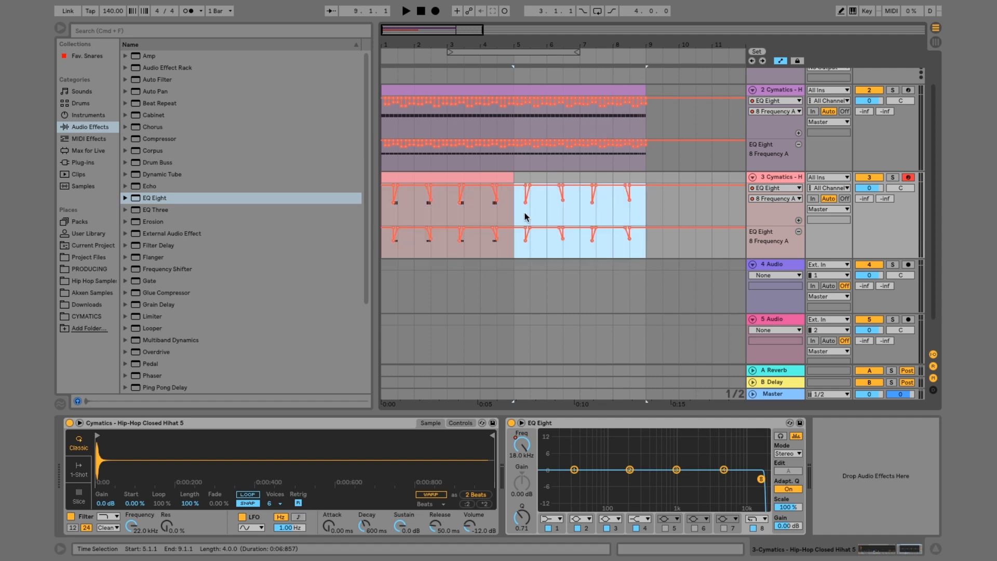
left_click(501, 177)
key("super+d")
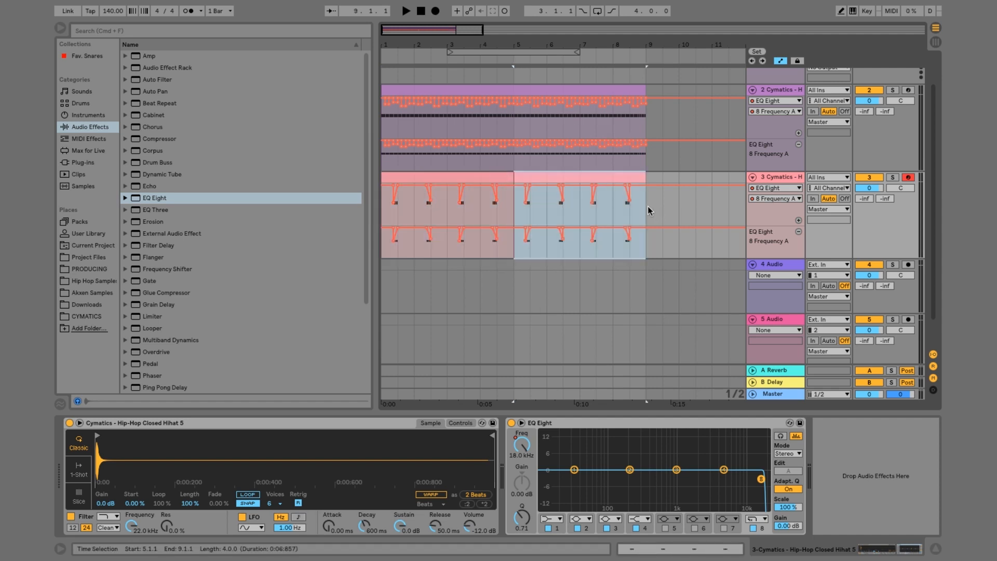
left_click_drag(647, 207, 375, 237)
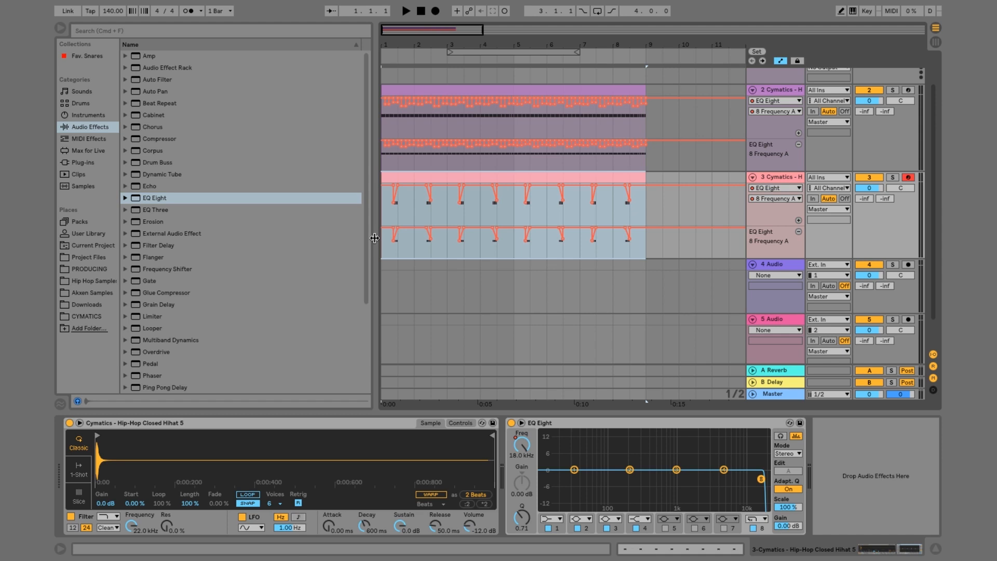
Open track 2's hi-hat clip and lower the velocity of the second and fourth notes in bar 1 to 78
double_click(444, 85)
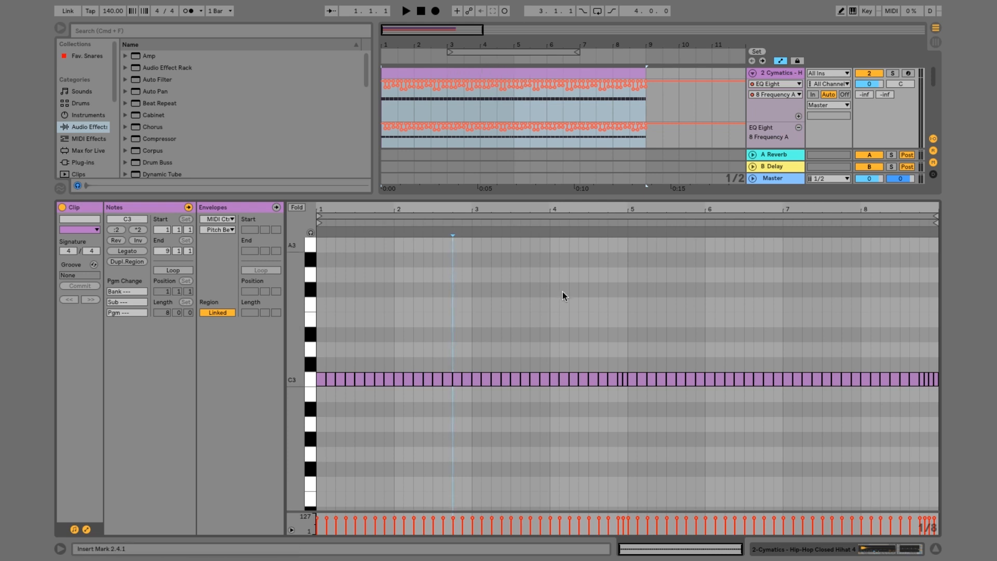
left_click_drag(359, 207, 360, 237)
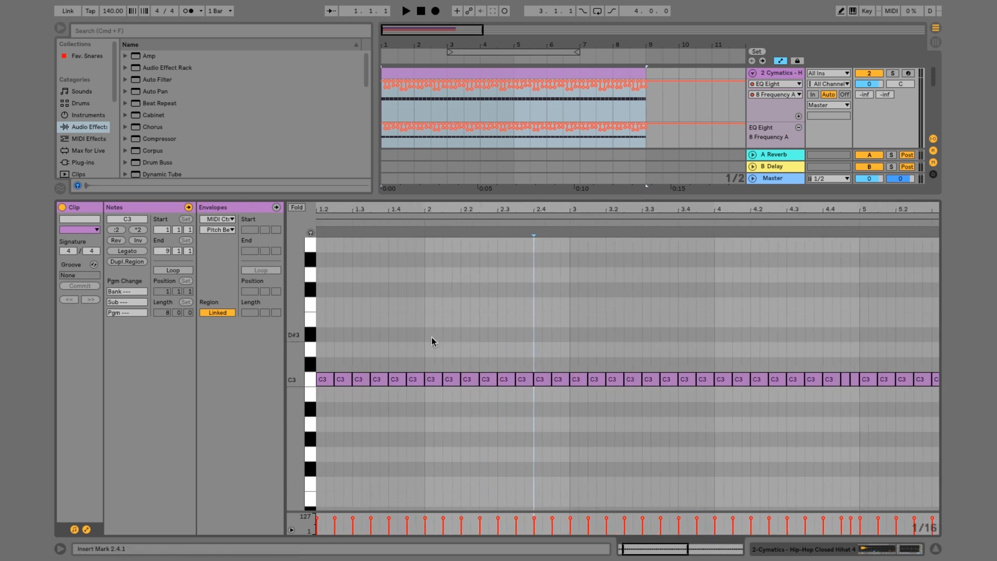
scroll(432, 342, "left", 2)
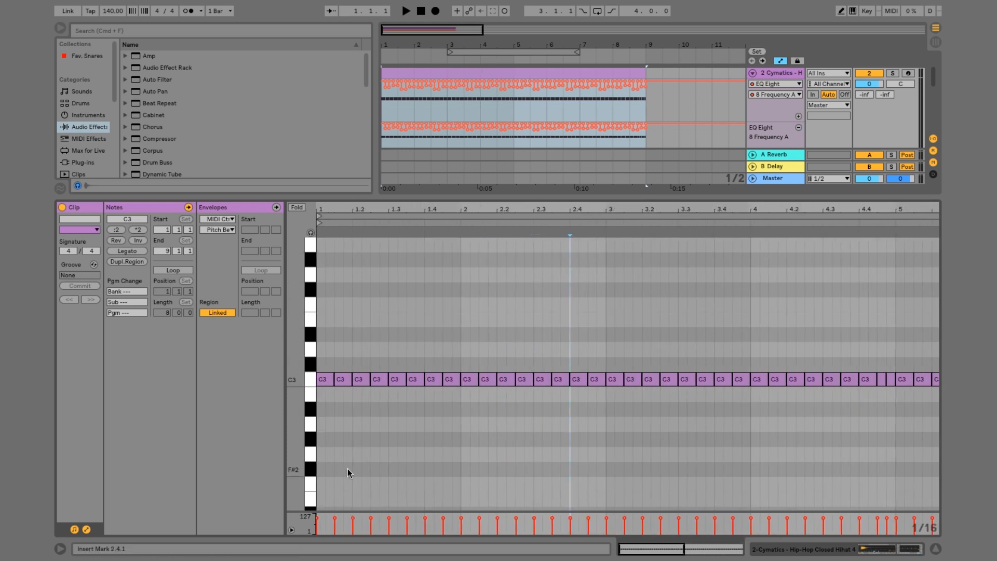
left_click(336, 520)
left_click_drag(335, 521, 335, 525)
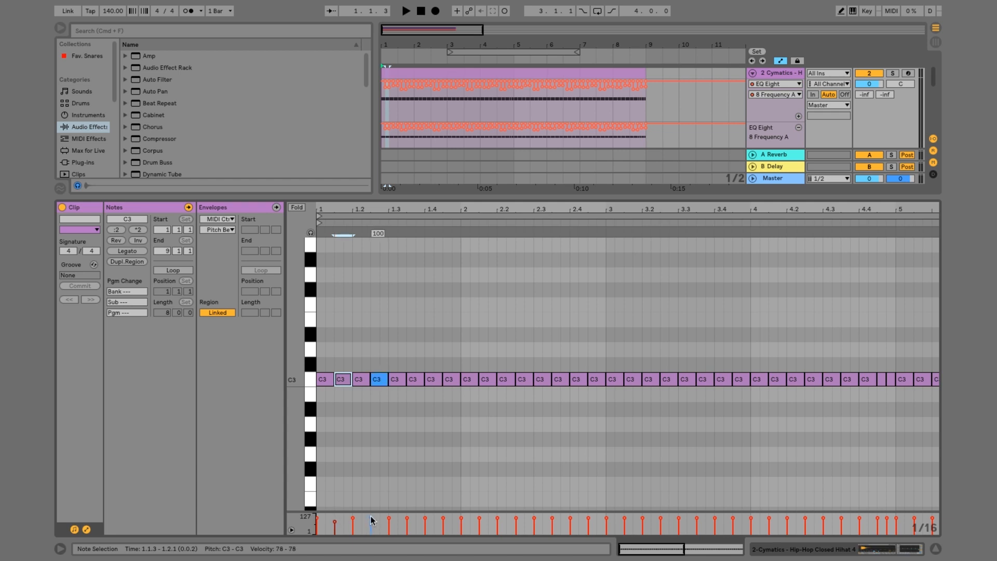
left_click_drag(372, 521, 372, 526)
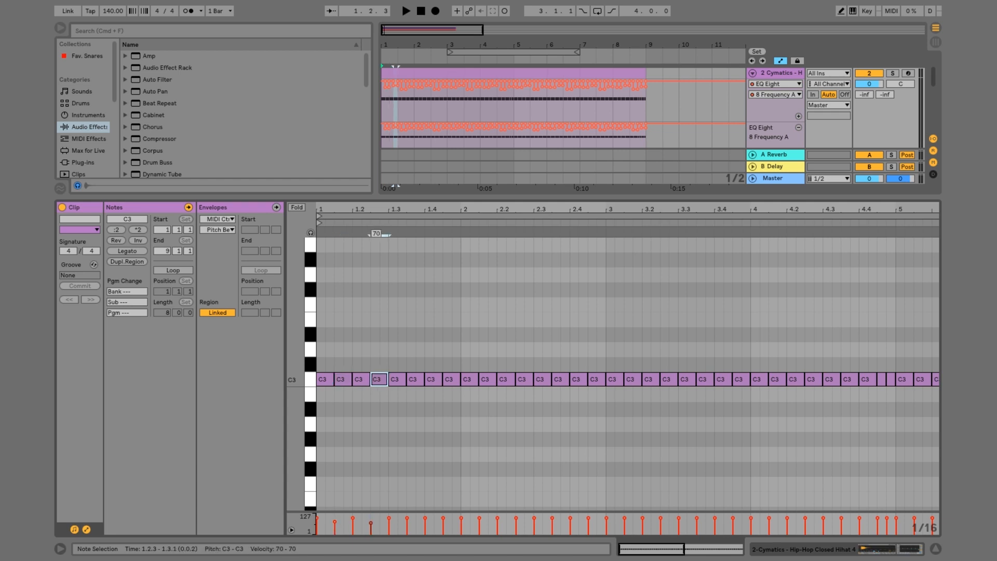
Shorten the second and fourth notes of bar 1 so a small gap precedes each following note
left_click(343, 428)
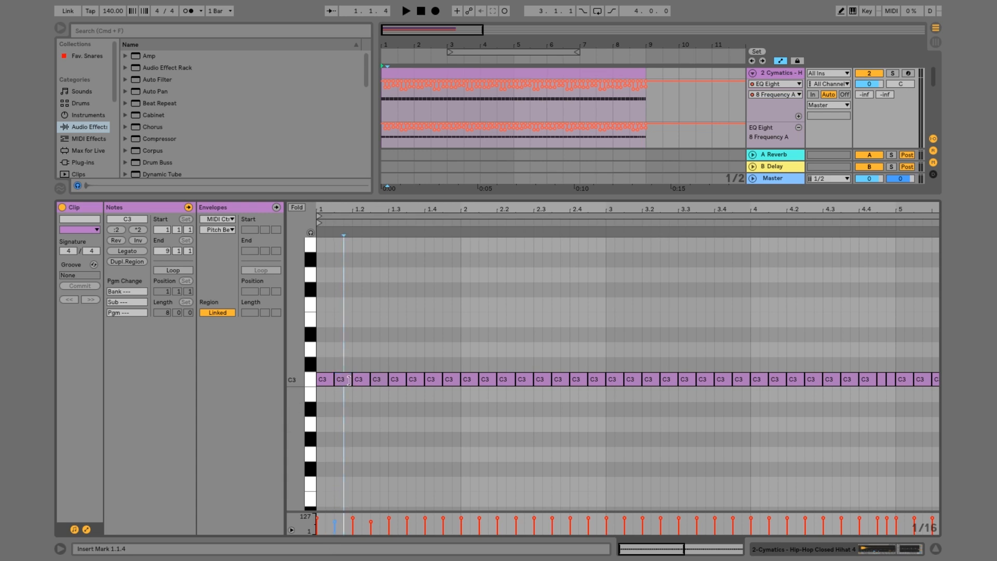
left_click_drag(348, 380, 347, 380)
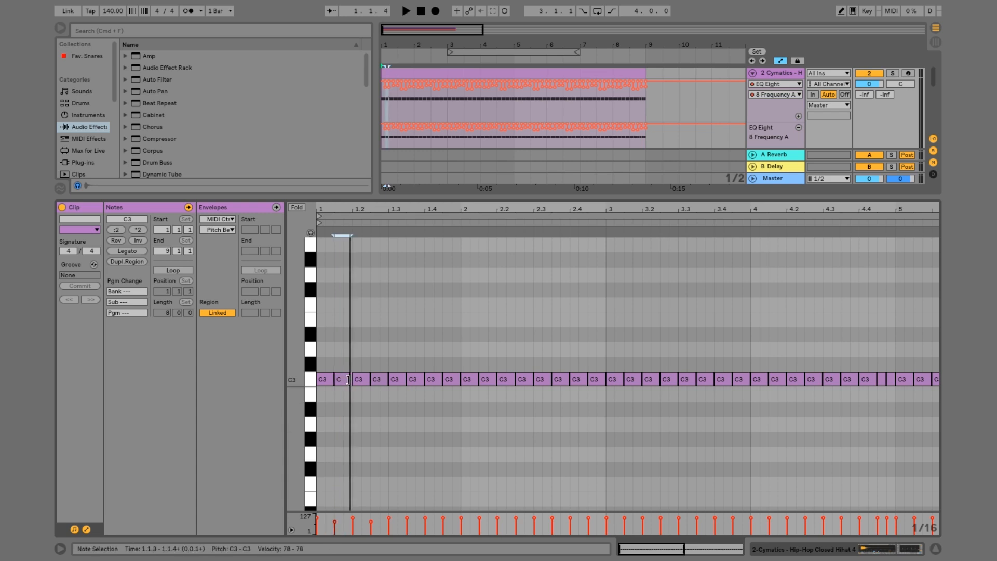
left_click_drag(385, 379, 384, 411)
Copy the shortened, softer notes over the sixth and eighth notes of bar 1
left_click(344, 383)
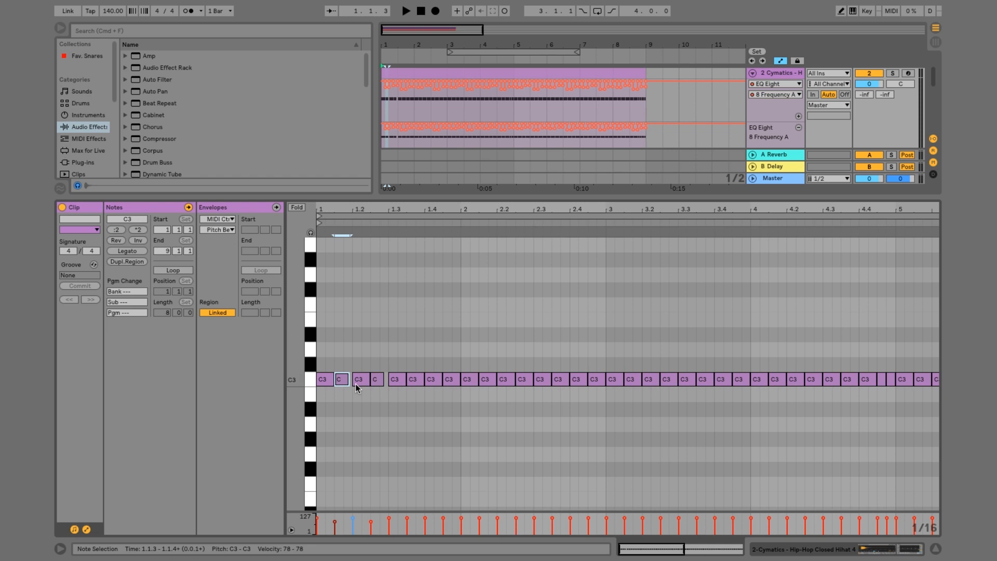
left_click(413, 379)
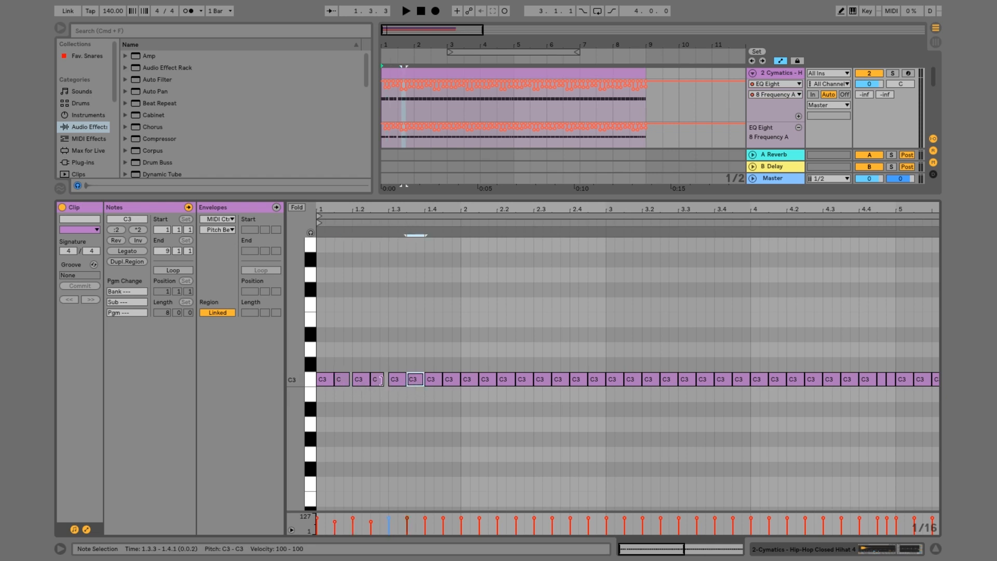
key("super+v")
left_click(377, 380)
key("super+c")
left_click(451, 382)
key("super+v")
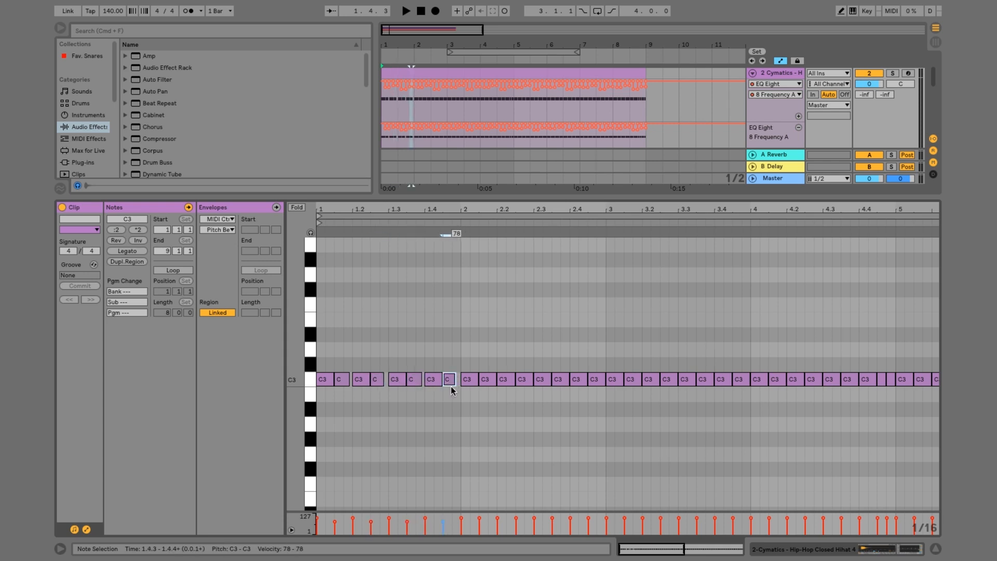
Duplicate the edited notes of bar 1 into bars 2 and 3, leaving bar 4 with its original notes
left_click_drag(459, 403, 242, 294)
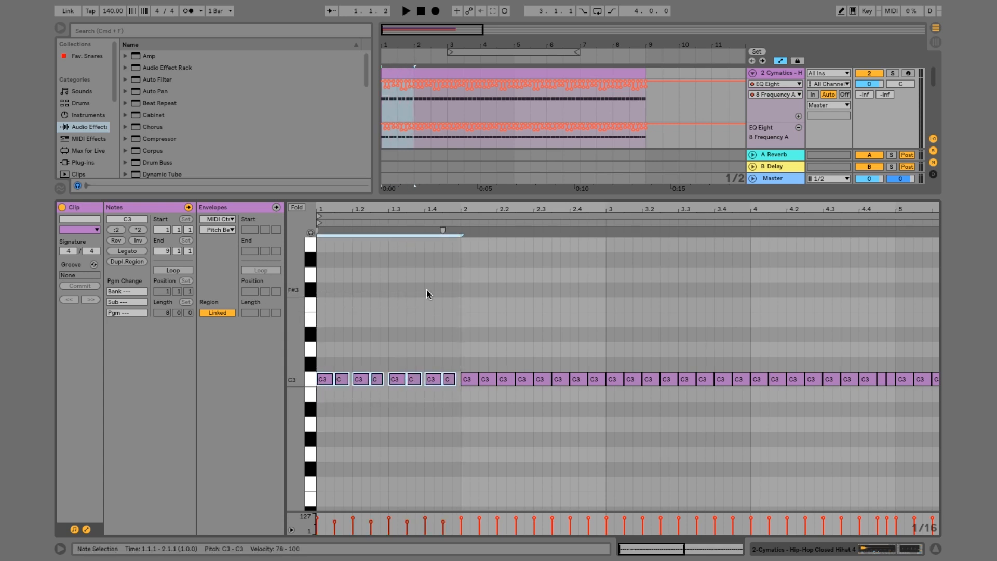
key("super+d")
key("super+d")
key("super+d")
key("super+z")
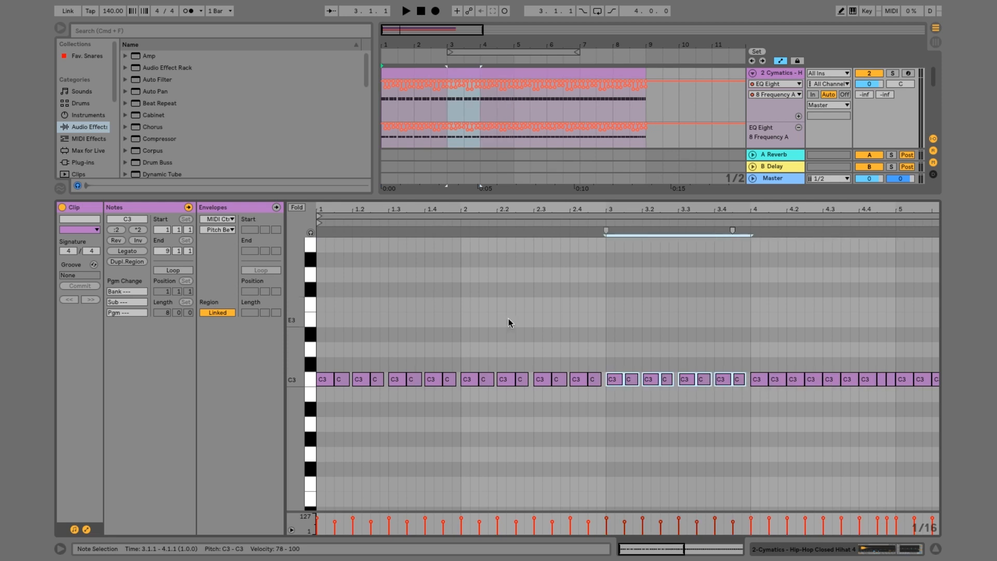
Copy the notes of bar 3 except the last into bar 4 ahead of its closing roll, and play the clip
left_click_drag(722, 406, 613, 338)
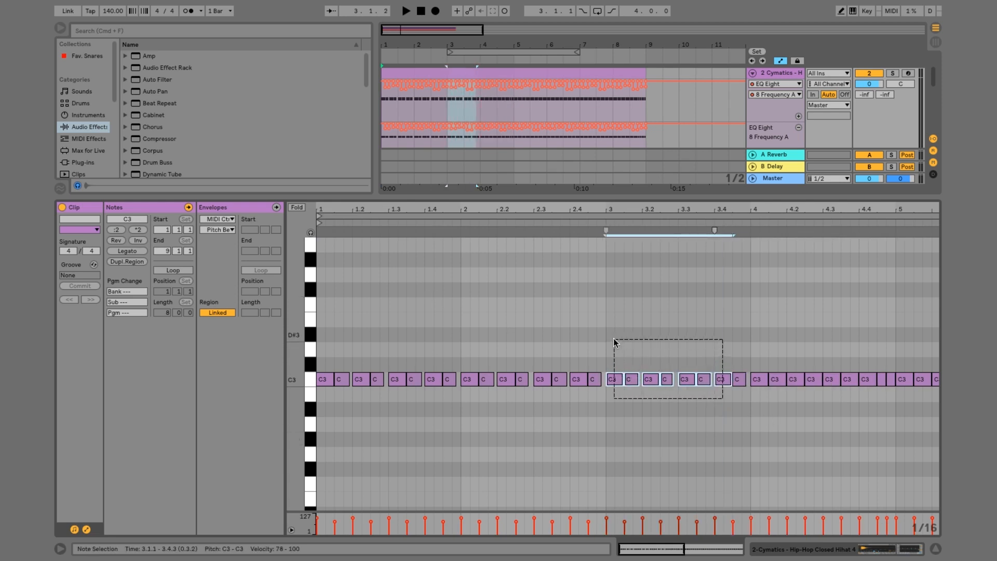
left_click(749, 309)
key("super+v")
key("space")
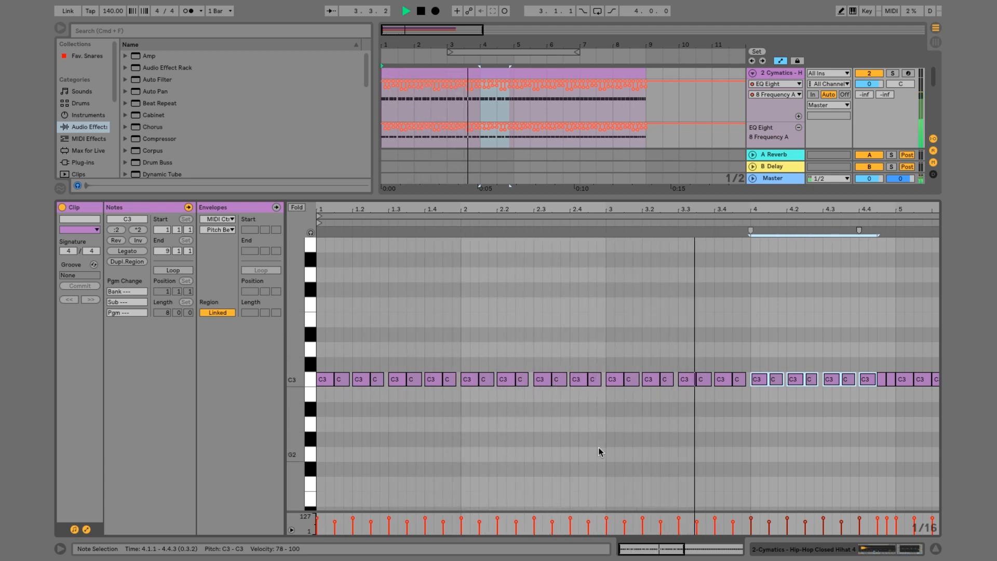
scroll(875, 341, "right", 3)
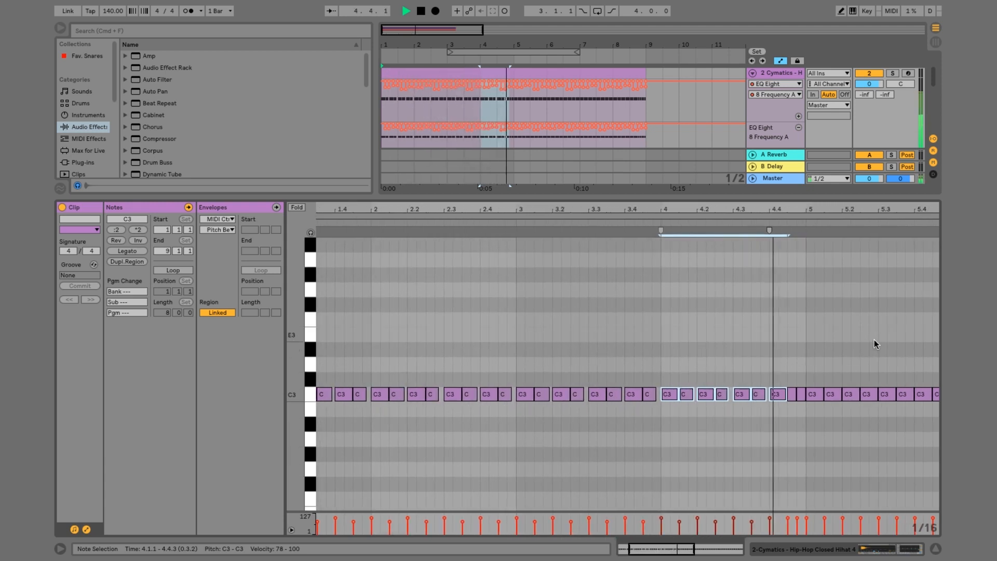
key("space")
scroll(712, 388, "left", 3)
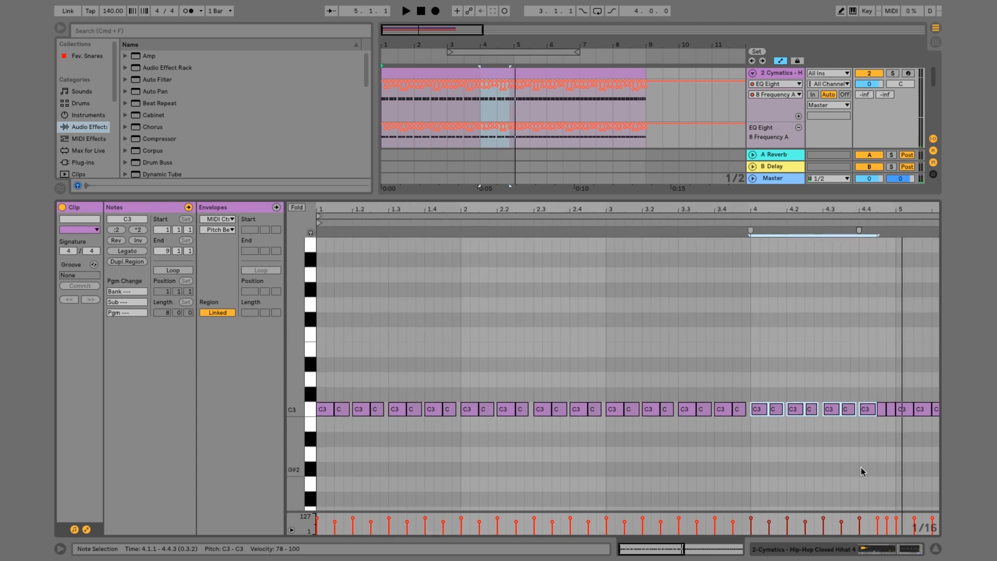
scroll(862, 471, "down", 4)
key("space")
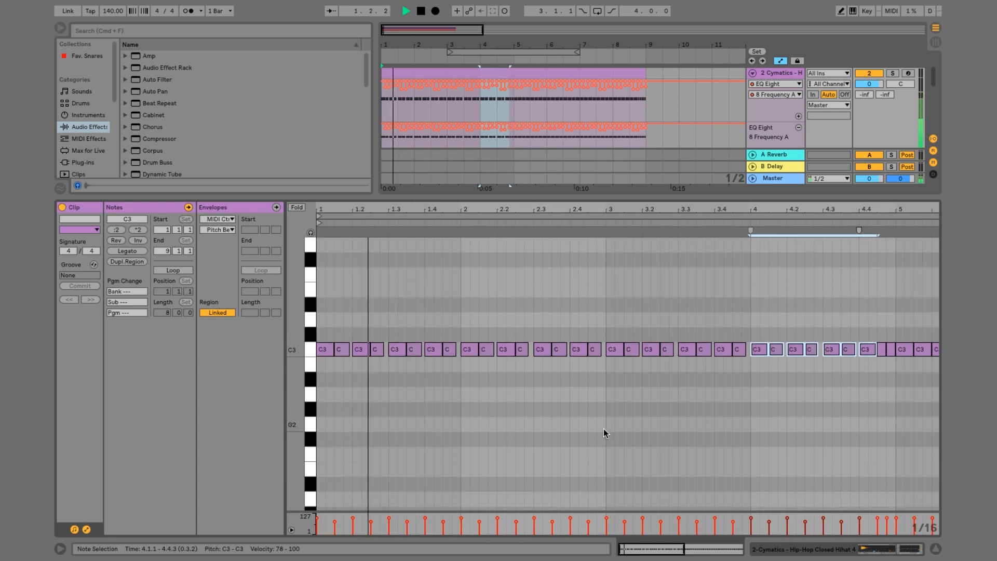
key("space")
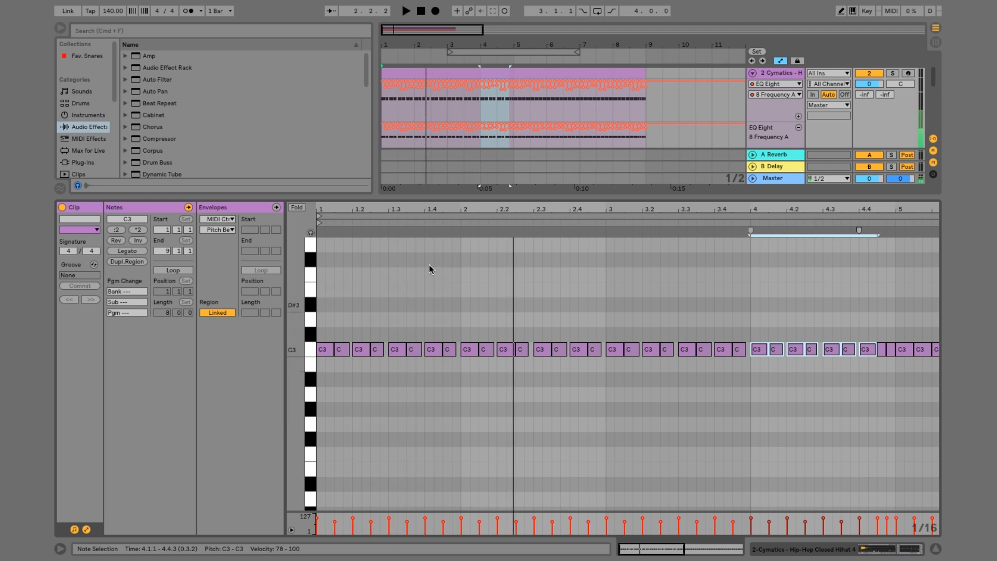
left_click_drag(443, 208, 443, 220)
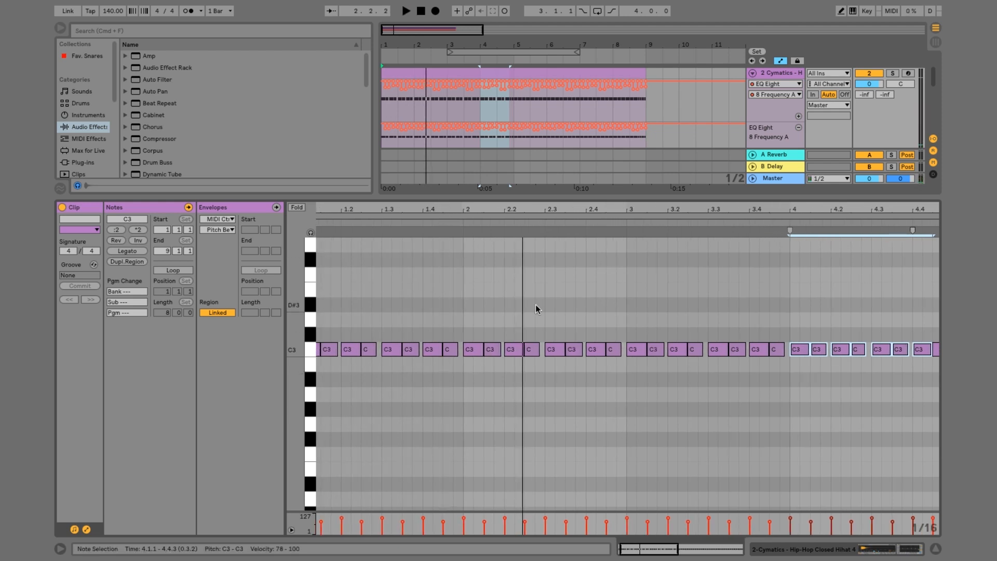
scroll(537, 309, "left", 1)
scroll(538, 310, "up", 1)
left_click(601, 303)
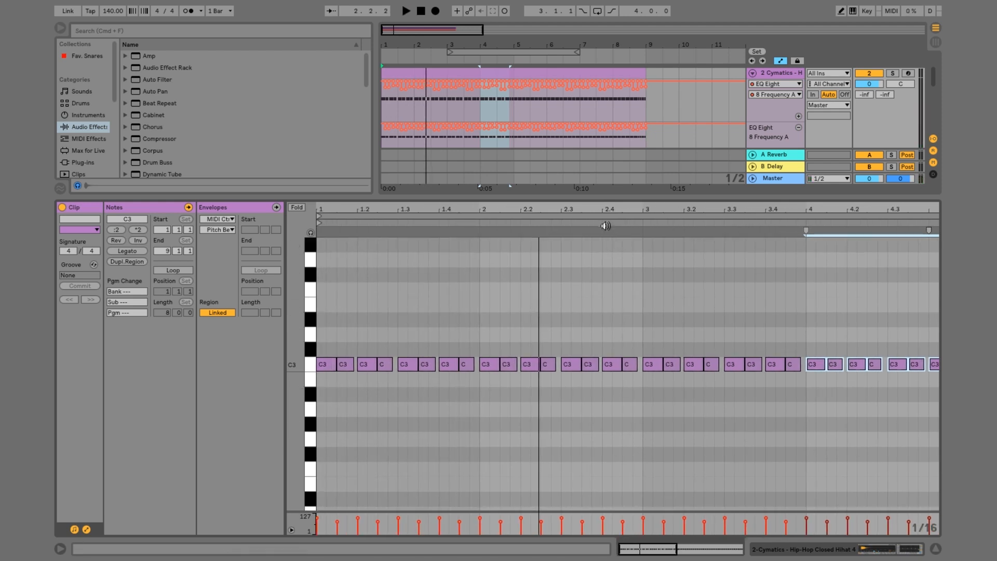
Turn on the triplet grid and replace the C3 note at 2.4.3 with three 1/16-triplet notes on D3
scroll(600, 304, "right", 3)
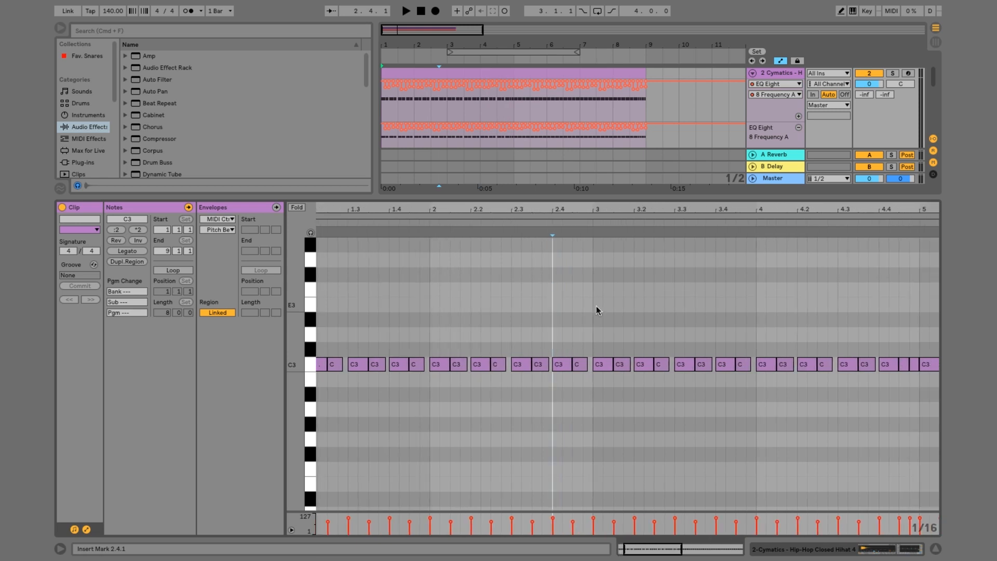
left_click(572, 316)
right_click(572, 320)
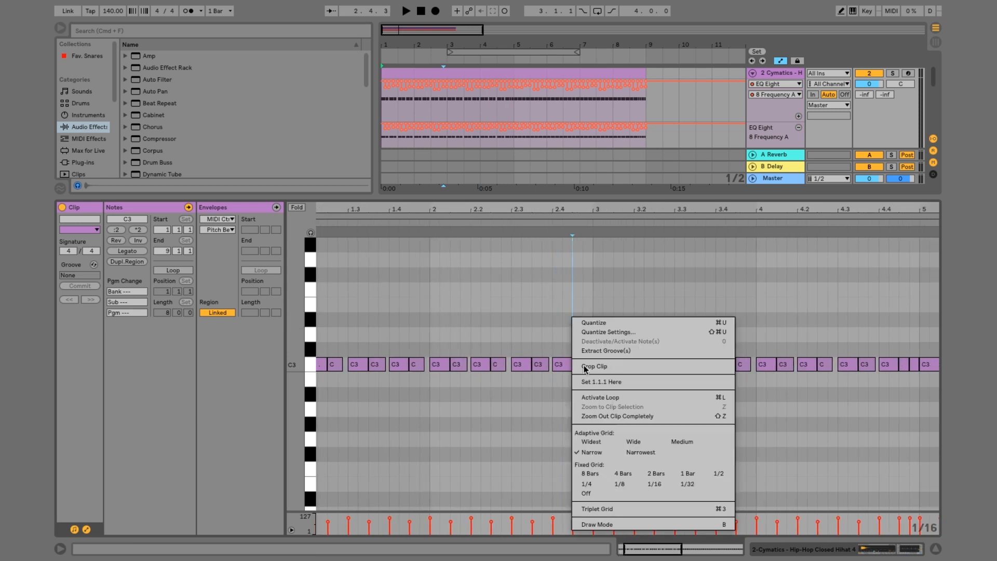
left_click(594, 504)
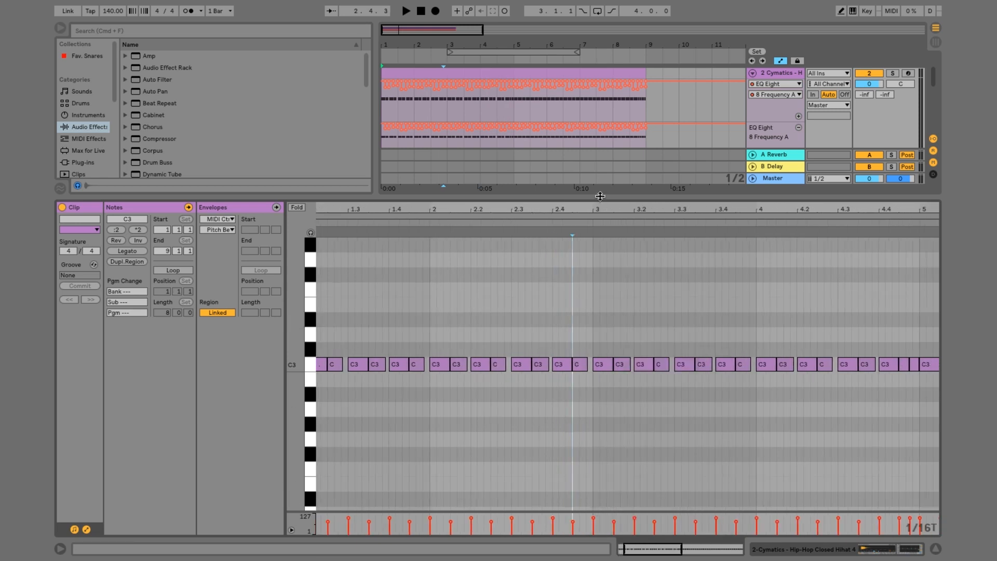
key("plus")
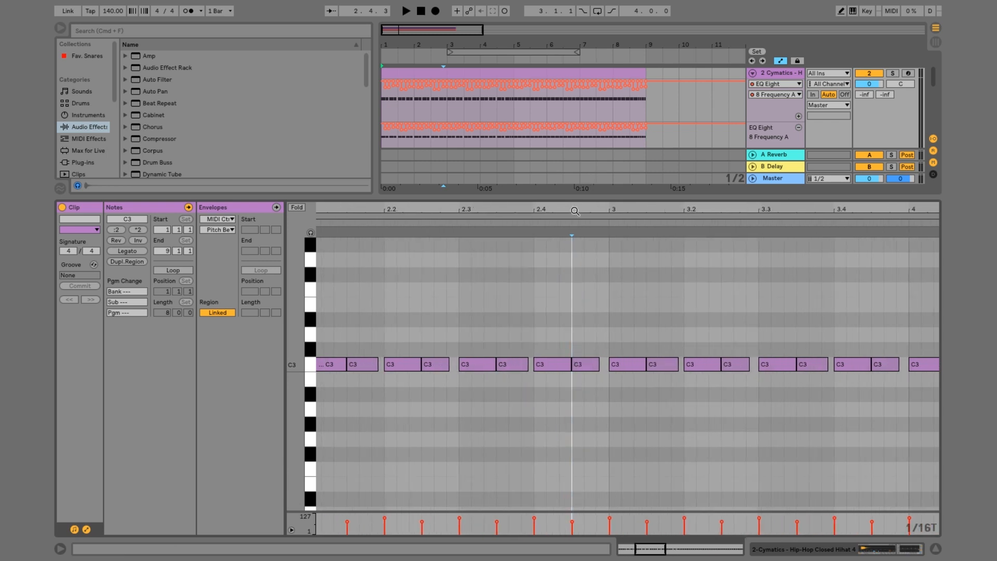
double_click(575, 336)
key("super+d")
key("super+d")
left_click(588, 364)
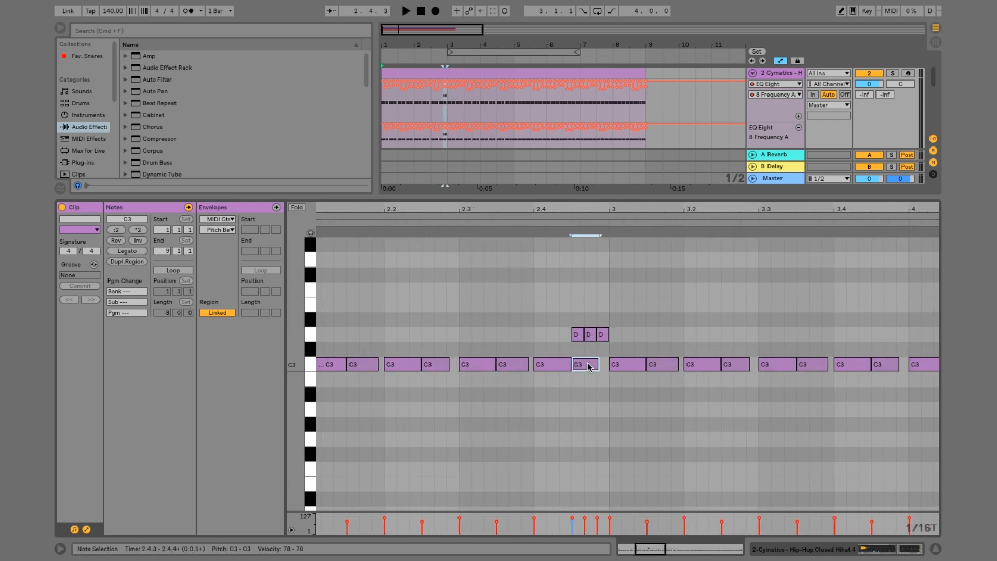
key("Delete")
Transpose the three-note triplet roll at the end of bar 2 down to G2 and play the clip
left_click_drag(555, 335, 623, 338)
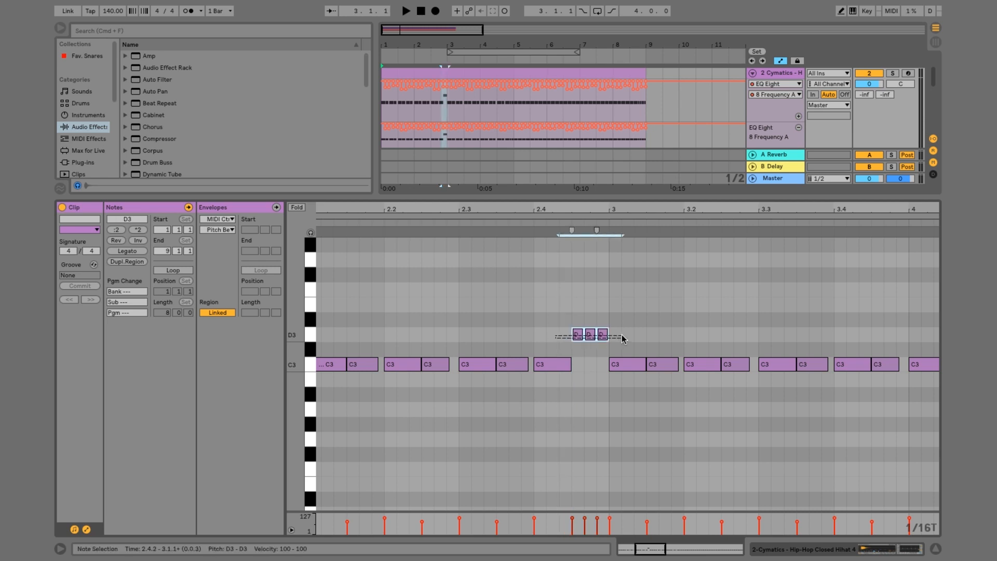
key("Down")
key("Down")
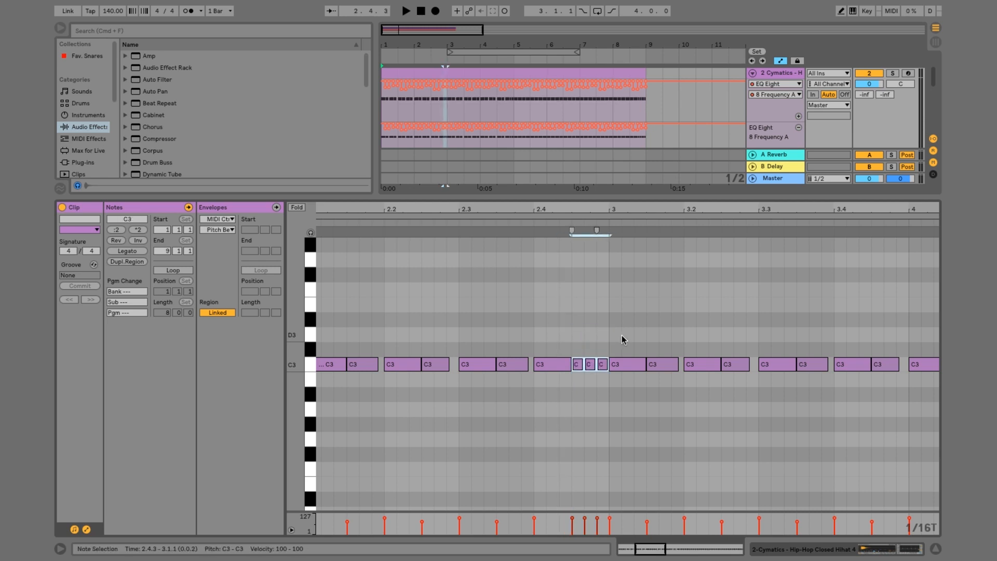
key("Down")
key("Down")
key("Down")
key("Down")
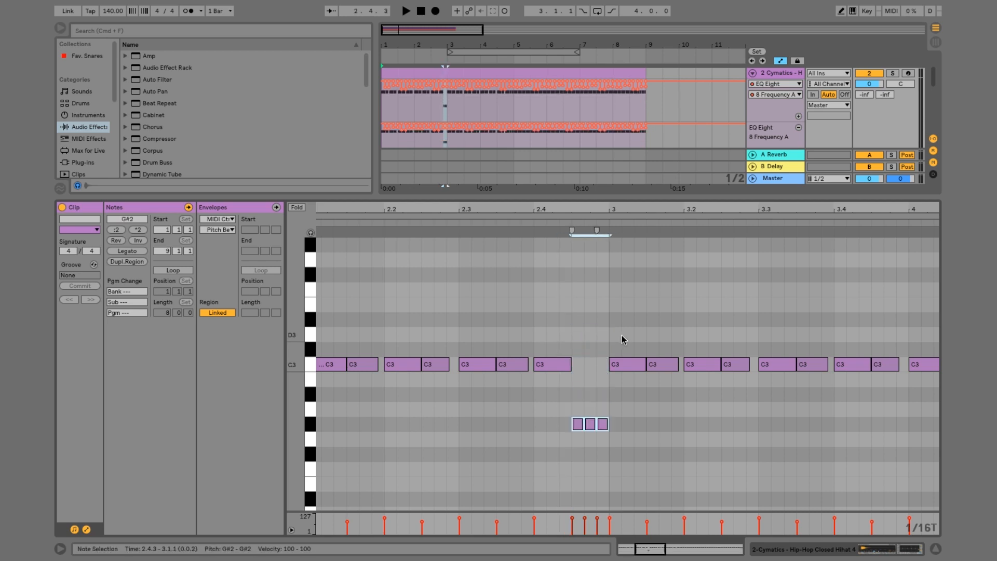
key("Down")
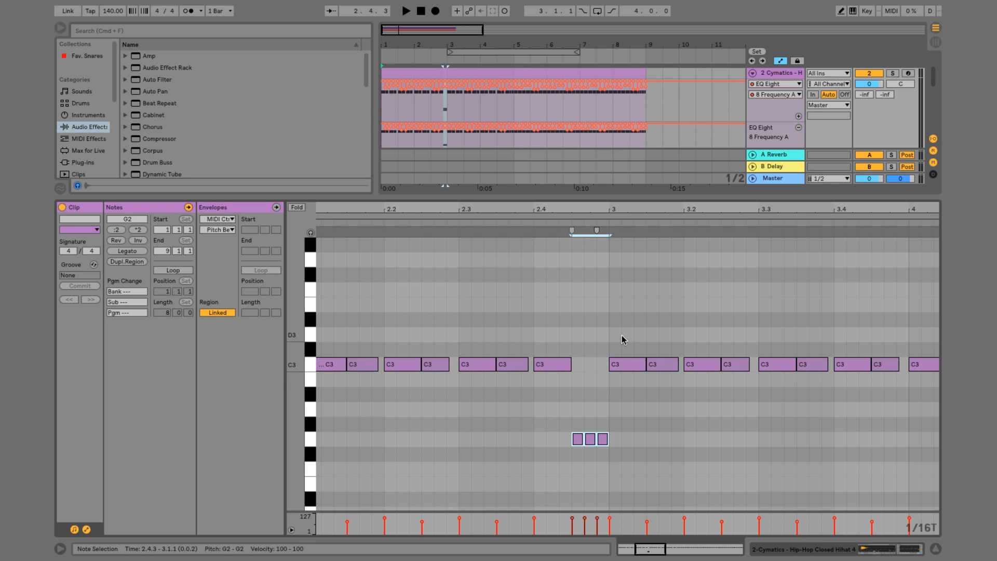
key("space")
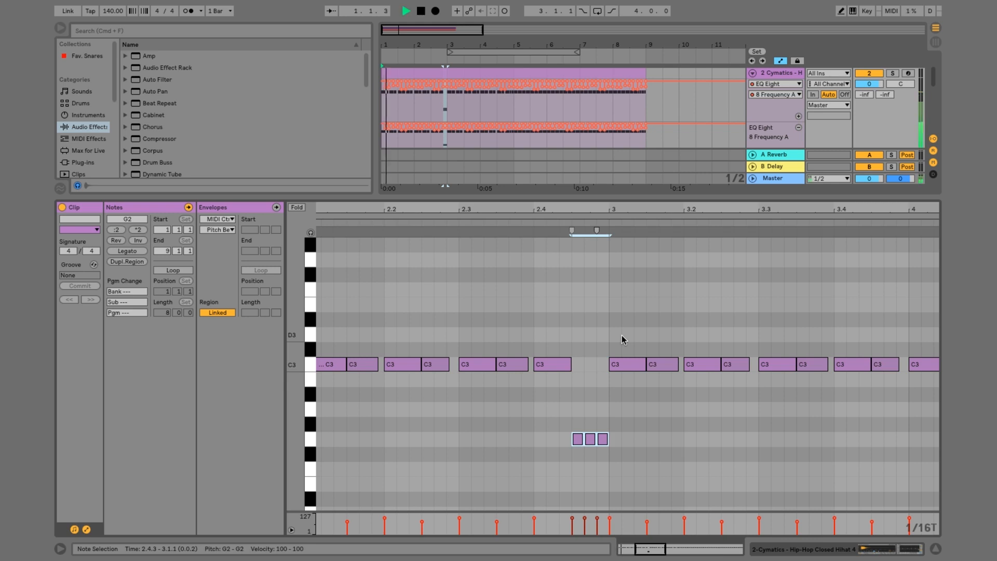
Lower the velocity of the three G2 roll notes to 59 and listen to the result
scroll(621, 335, "down", 2)
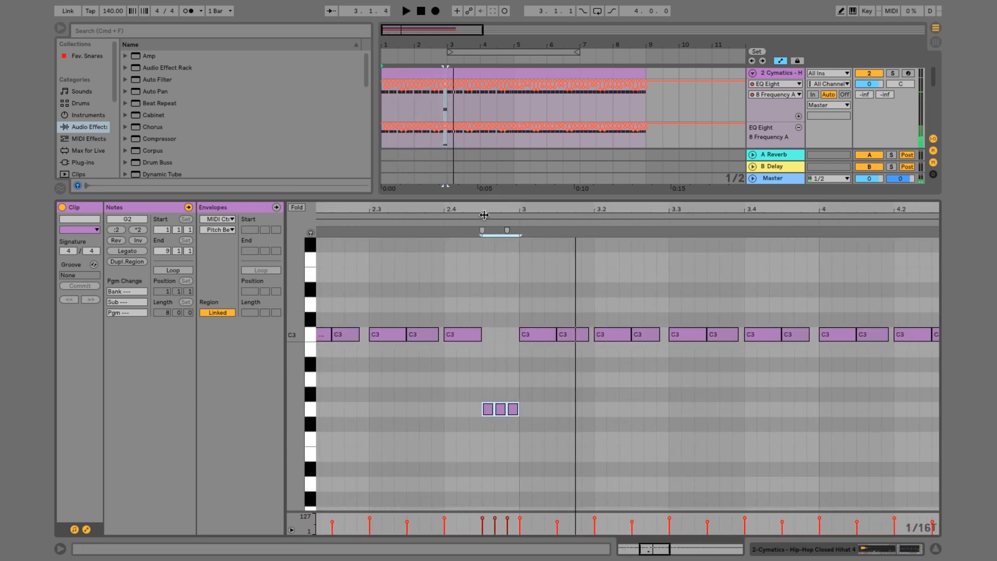
left_click_drag(485, 214, 485, 193)
left_click_drag(476, 405, 543, 434)
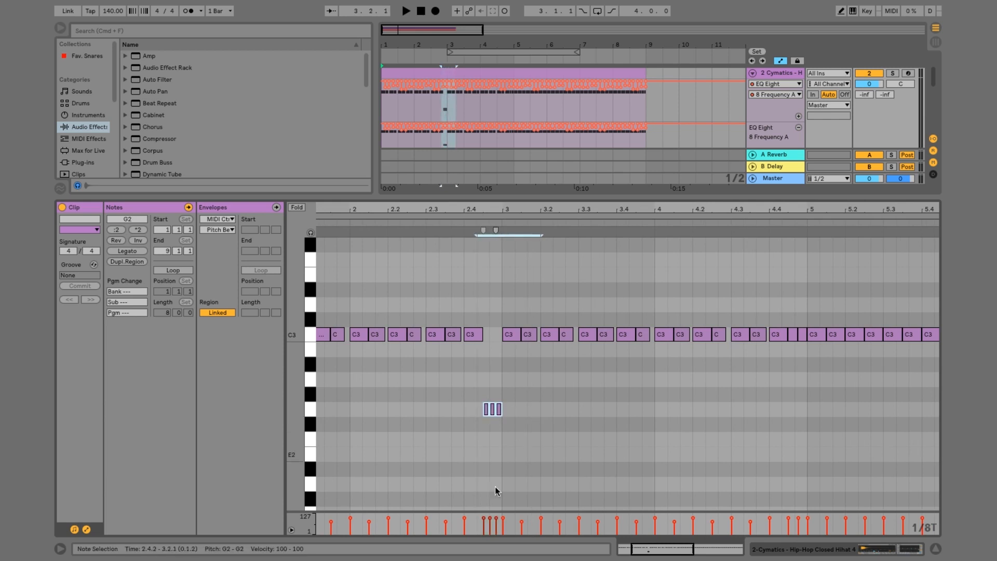
left_click(491, 518)
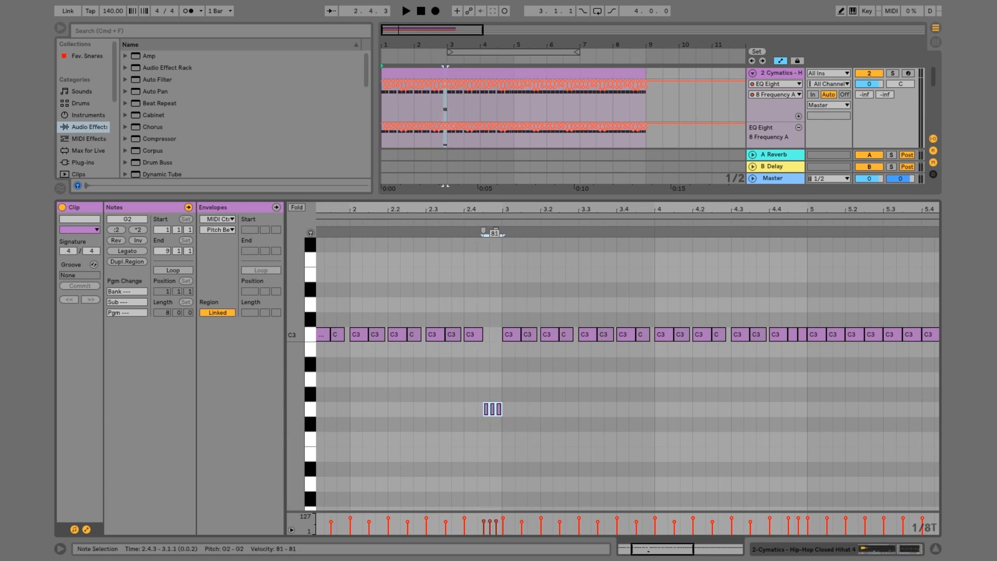
key("space")
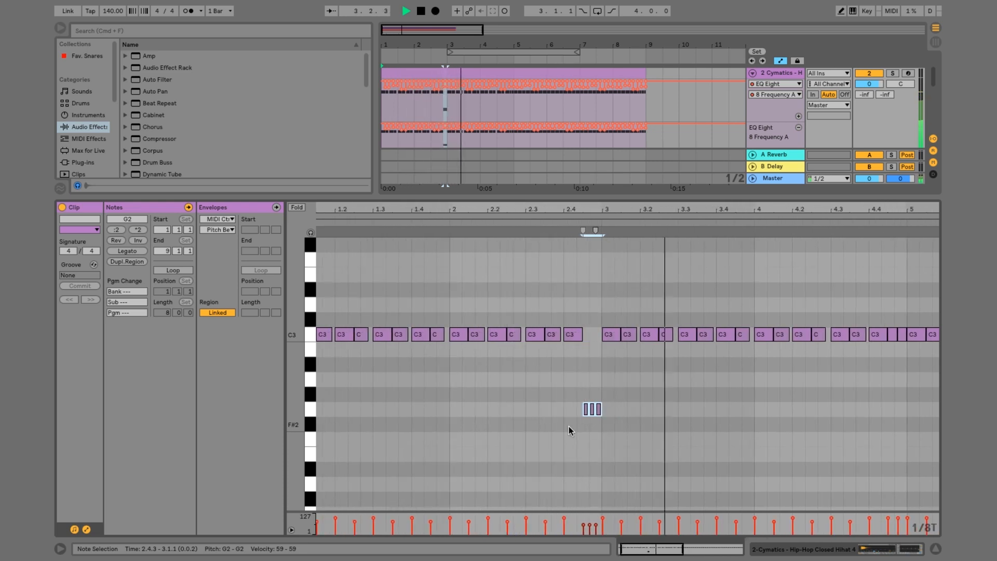
key("space")
left_click_drag(580, 209, 579, 191)
left_click_drag(481, 209, 461, 202)
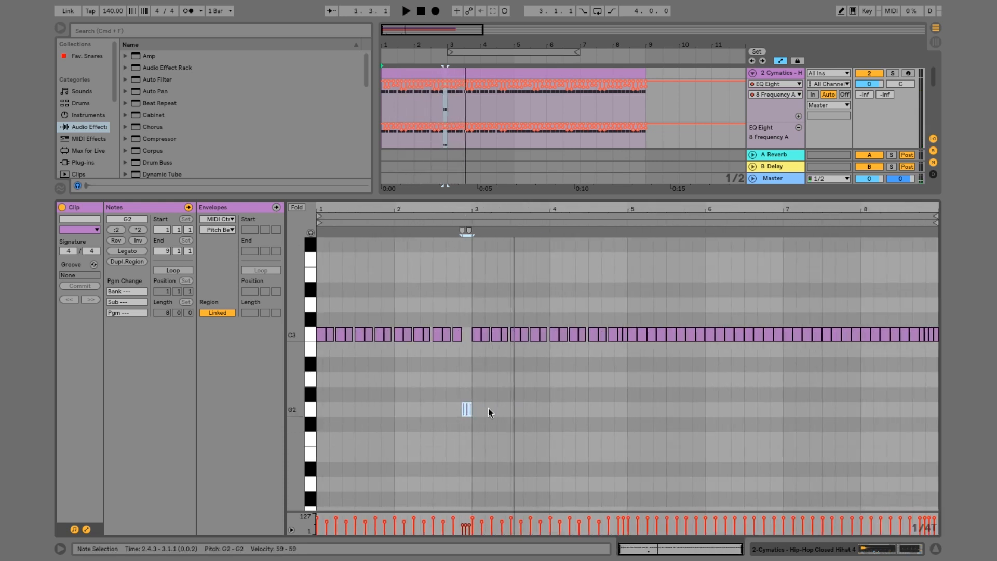
left_click_drag(473, 429, 315, 368)
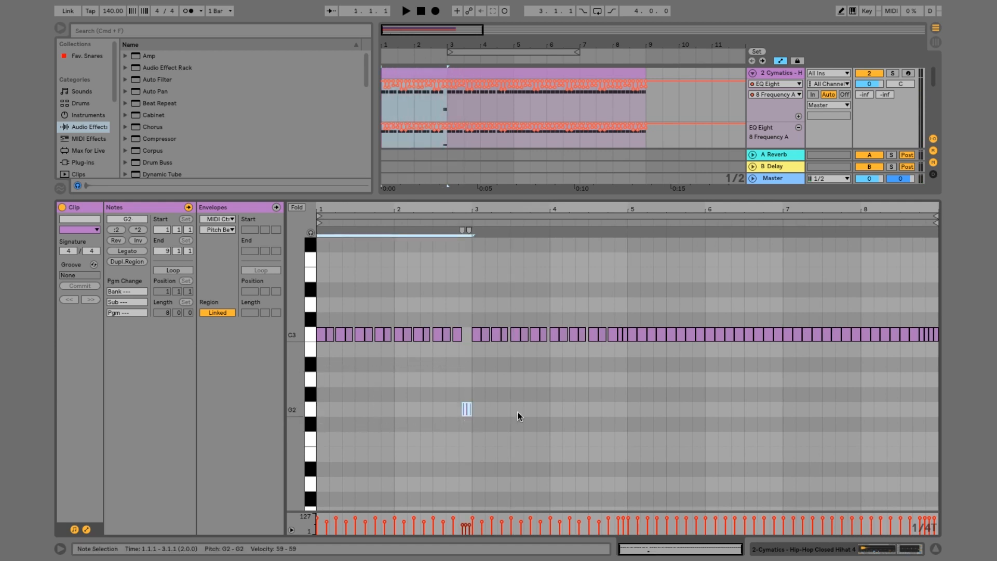
key("super+d")
left_click_drag(609, 208, 665, 355)
left_click_drag(632, 400, 694, 407)
key("Delete")
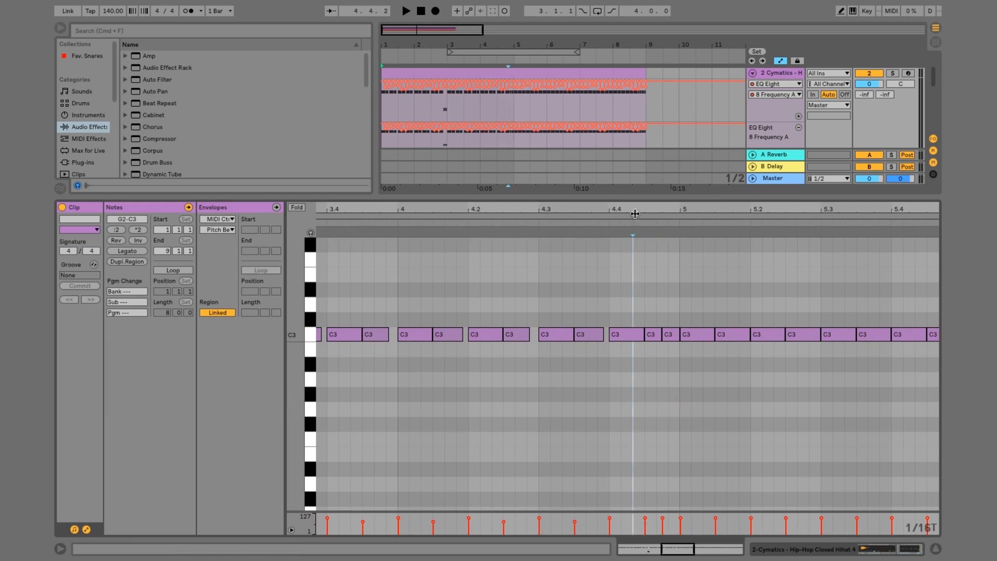
Duplicate the G2 triplet roll four bars later, at the end of bar 6
left_click_drag(635, 214, 634, 104)
left_click_drag(627, 431, 327, 348)
key("ctrl+d")
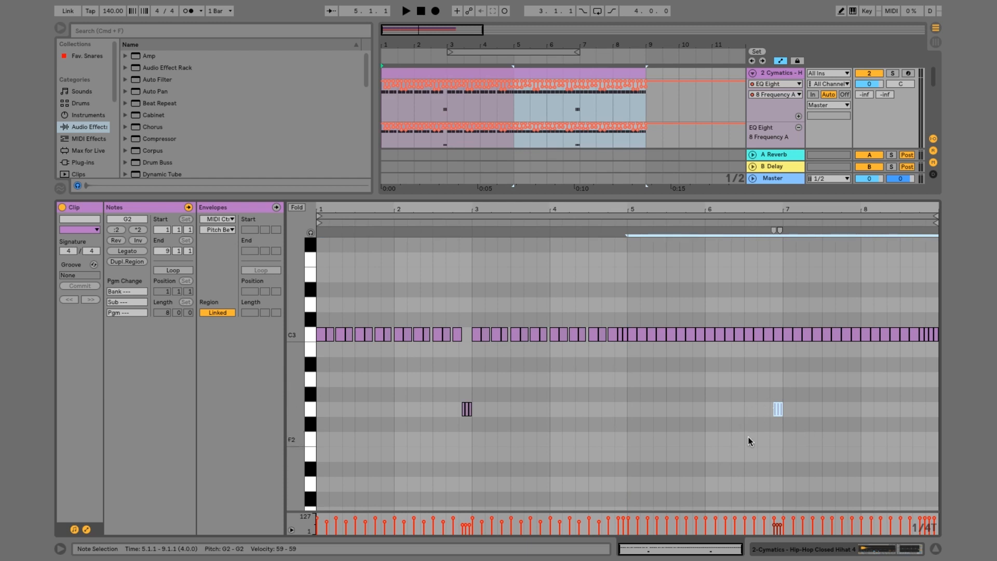
Transpose the duplicated roll at the end of bar 6 up to D#3 and remove the C3 note beneath it
left_click_drag(750, 441, 797, 395)
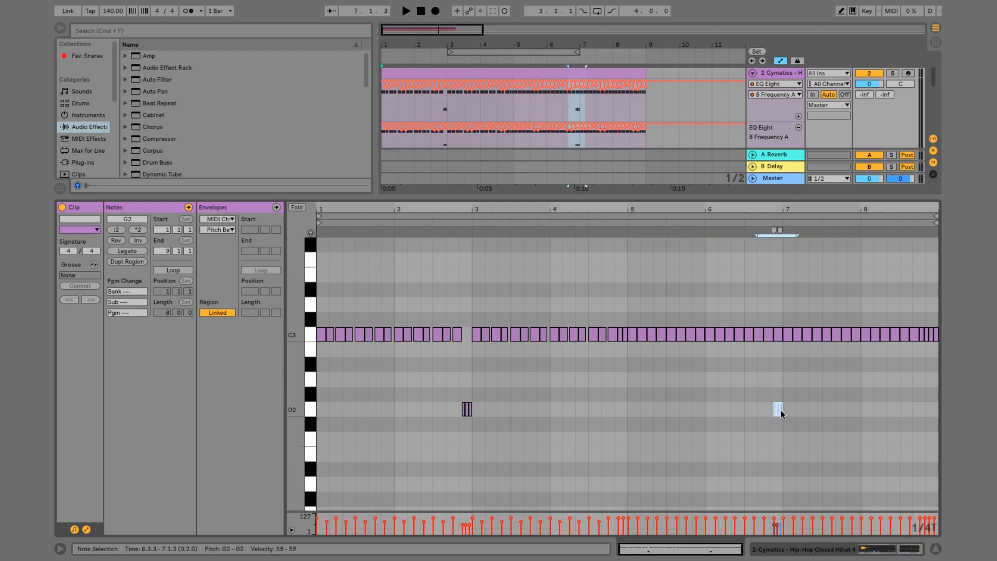
key("Up")
key("Up")
key("Up")
key("Up")
key("Up")
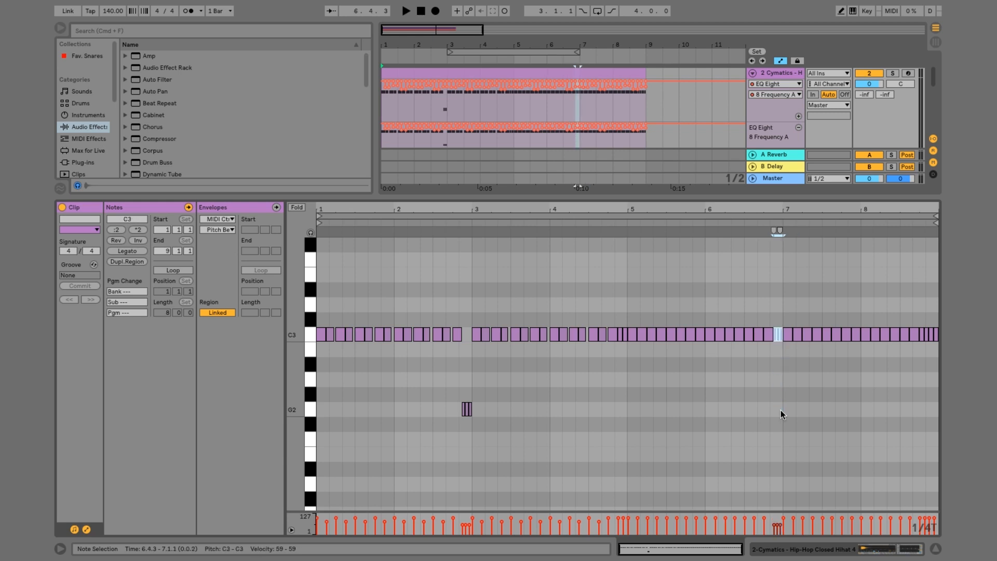
key("Up")
key("Up")
key("Up")
left_click(778, 331)
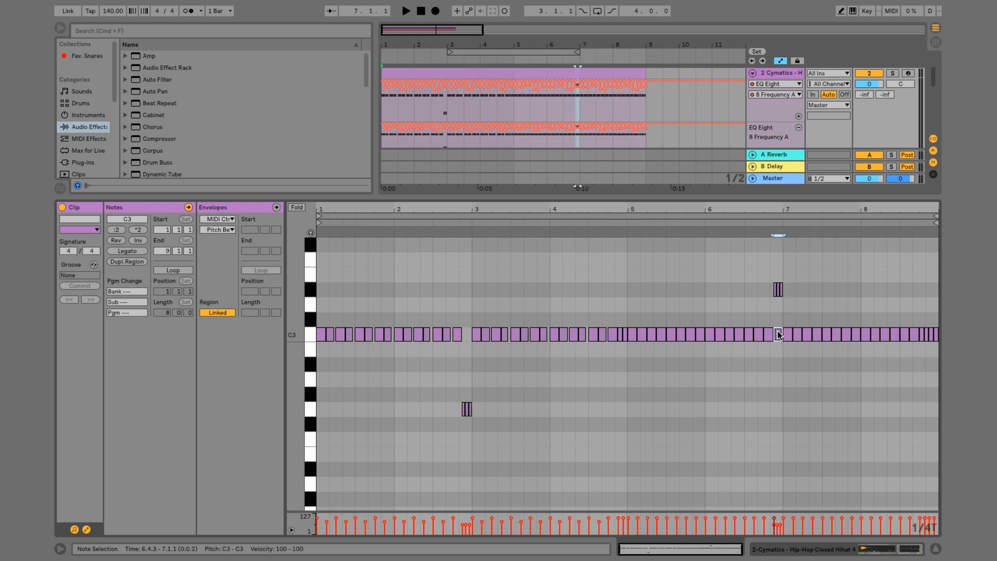
Play the arrangement from bar 5 through the D#3 roll and enlarge the arrangement area to show both hi-hat tracks
left_click(513, 102)
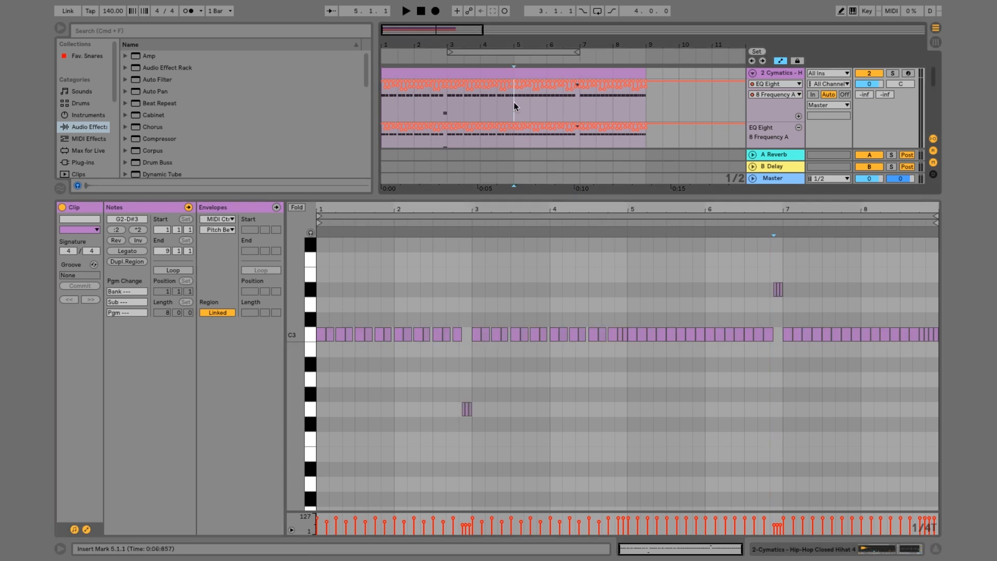
key("space")
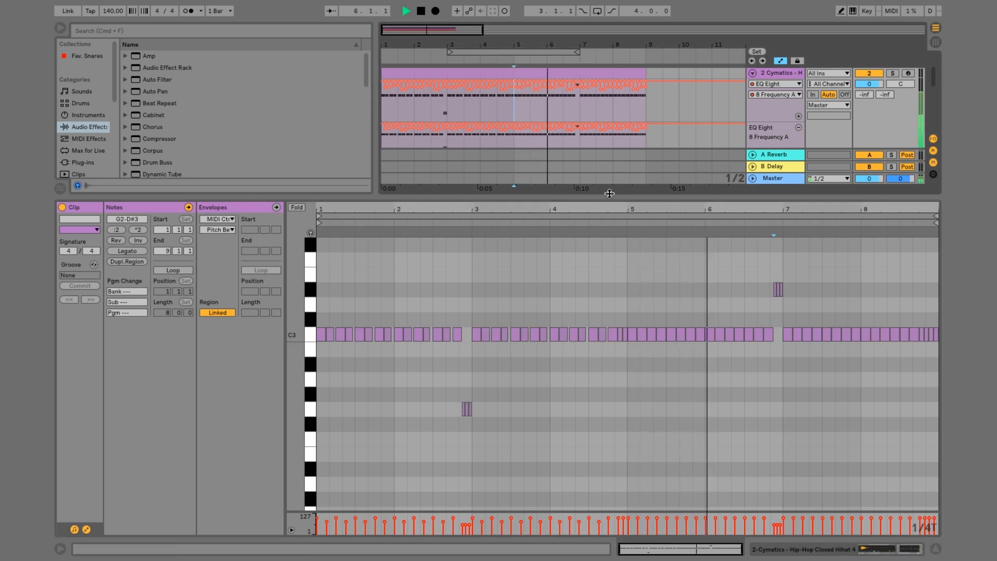
left_click_drag(608, 199, 609, 289)
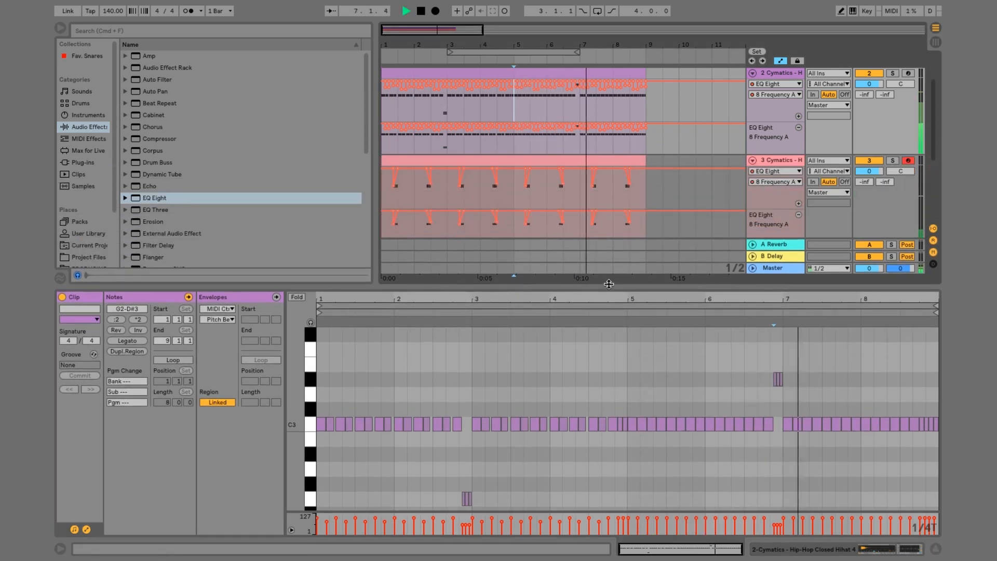
key("space")
Raise the velocity of the three D#3 roll notes to about 70 and play from bar 5
left_click_drag(759, 386, 809, 362)
left_click_drag(779, 529, 779, 526)
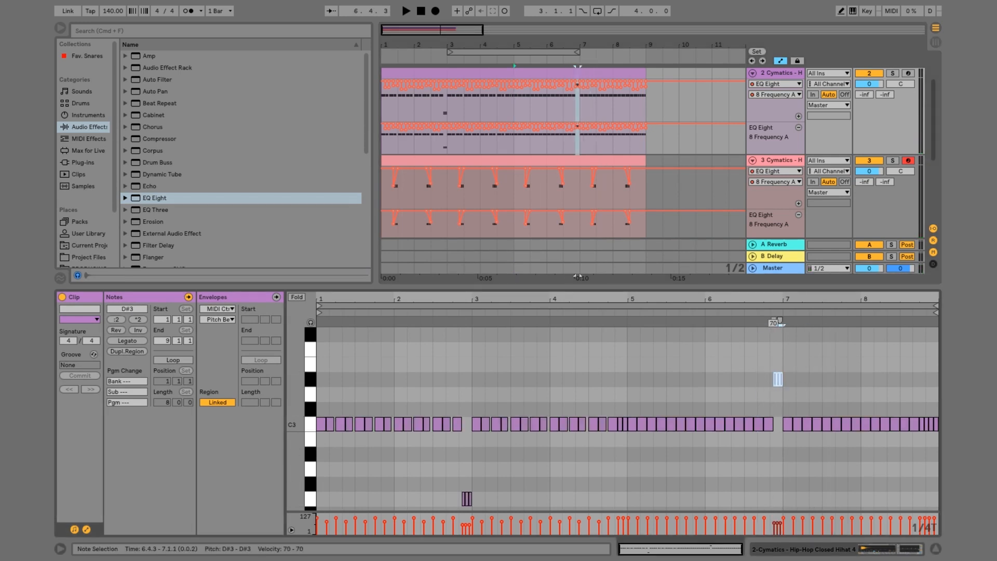
key("space")
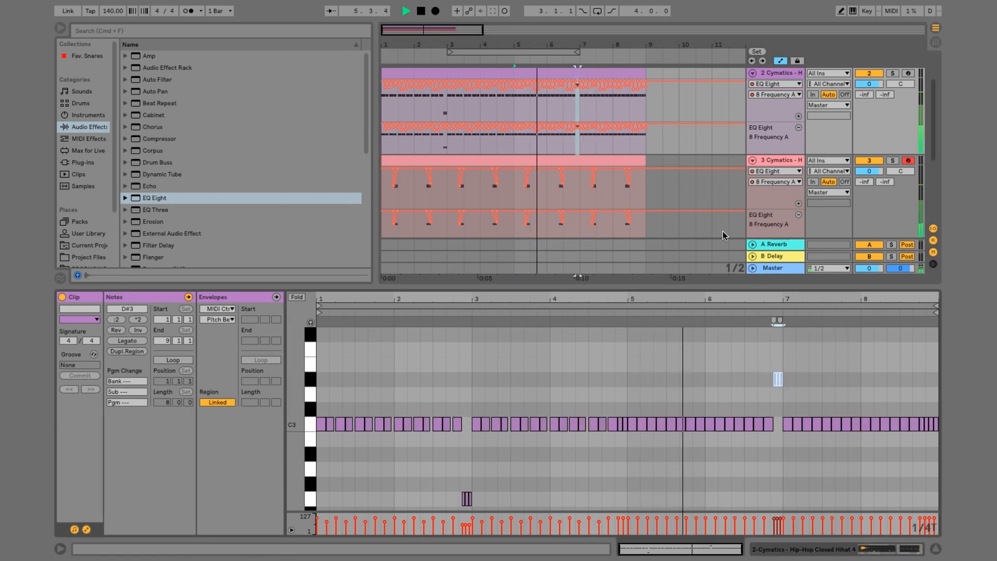